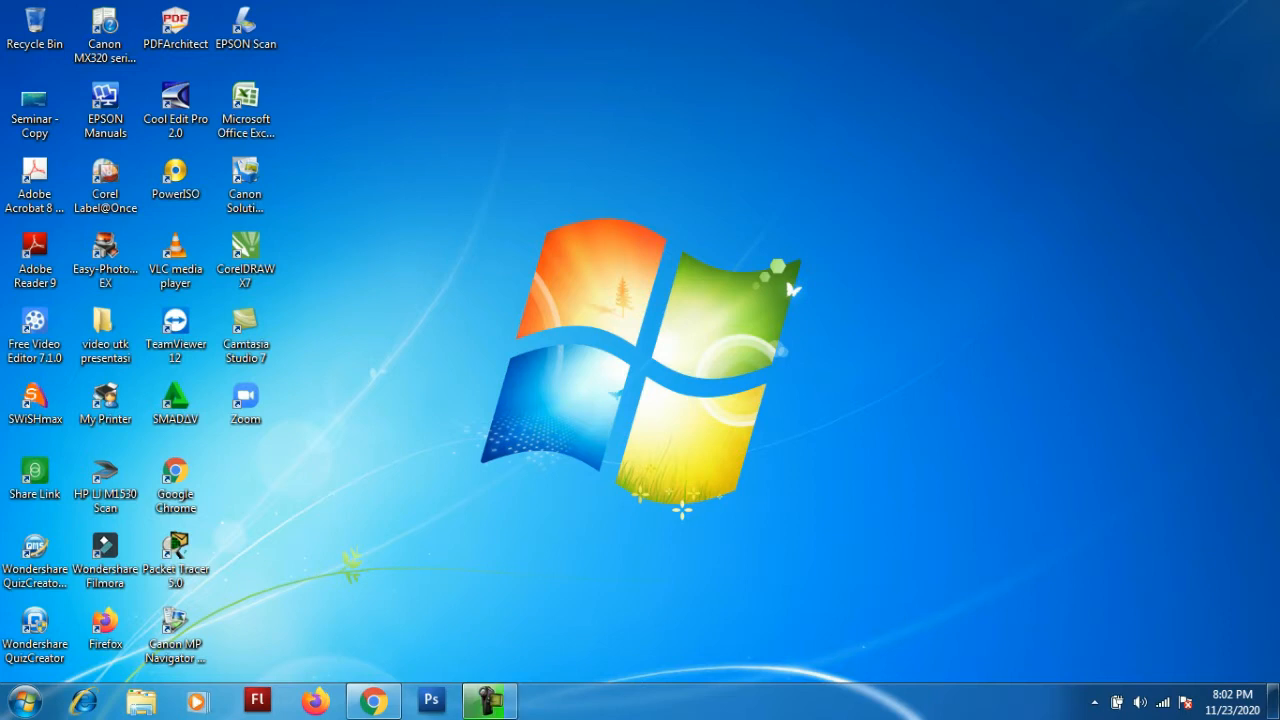
- Switch to Google Chrome and open the Tryout library in Geschool
right_click(874, 136)
click(910, 188)
click(374, 701)
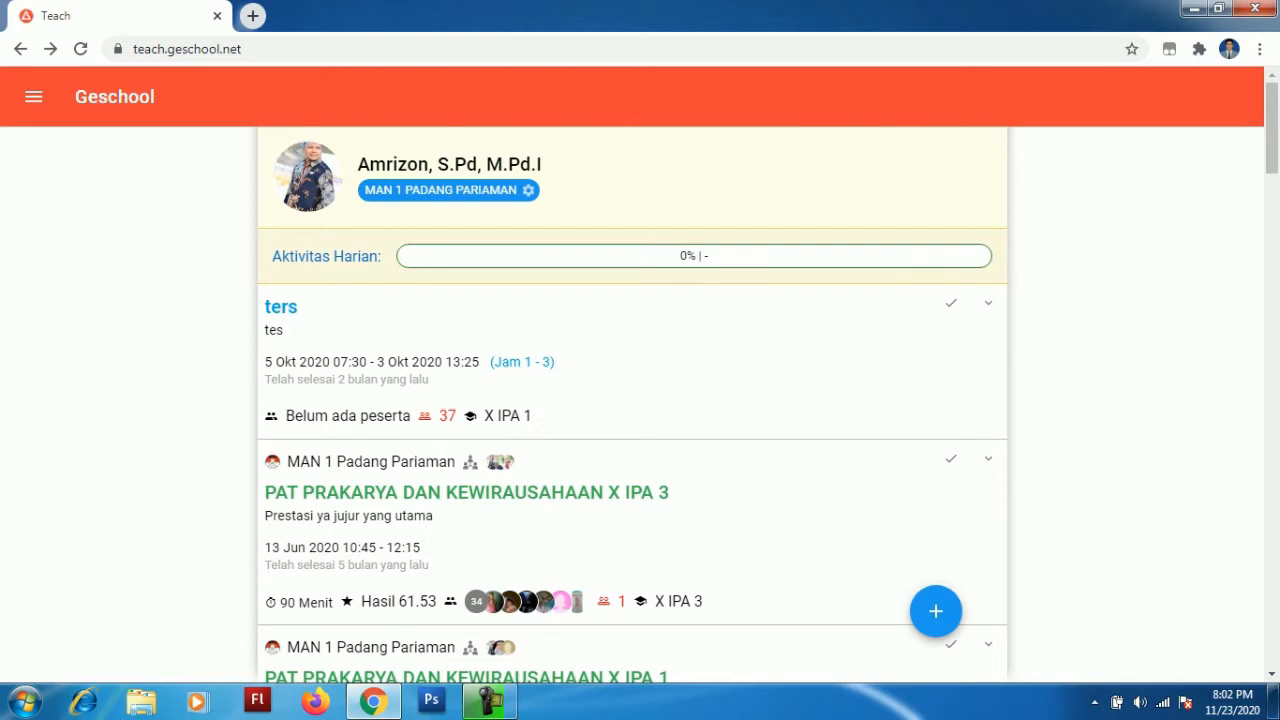
click(33, 96)
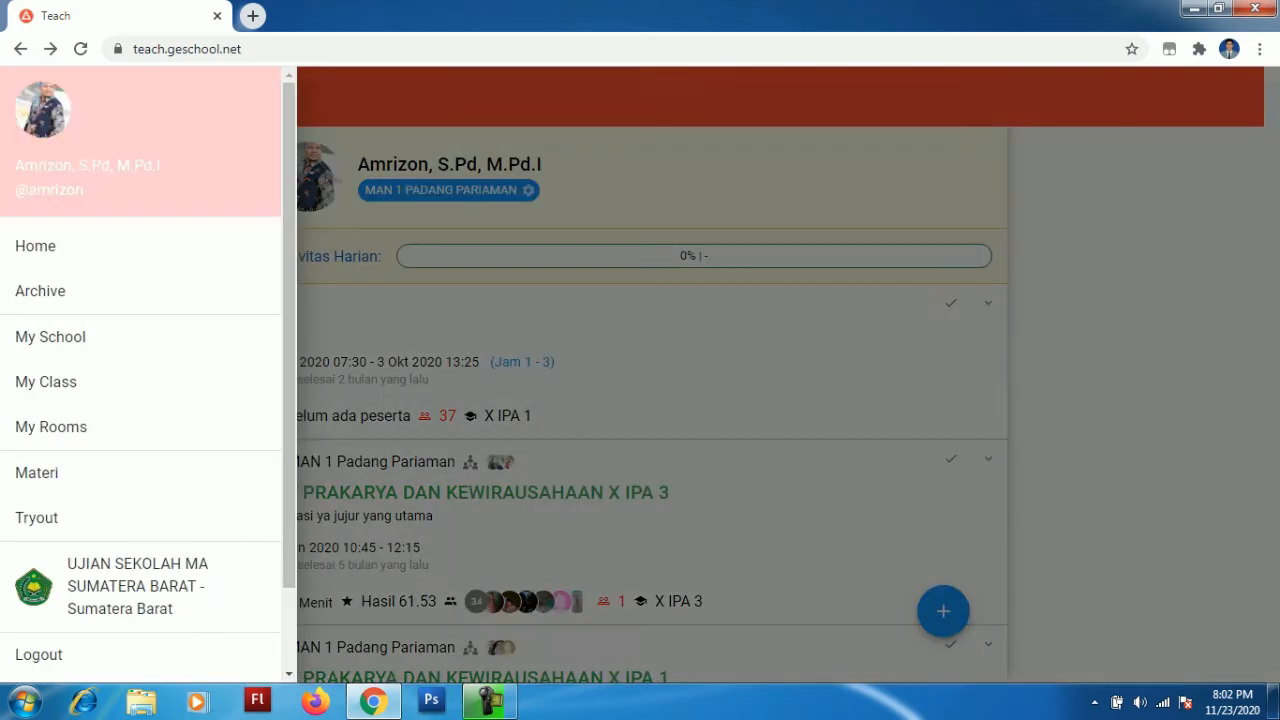
click(37, 517)
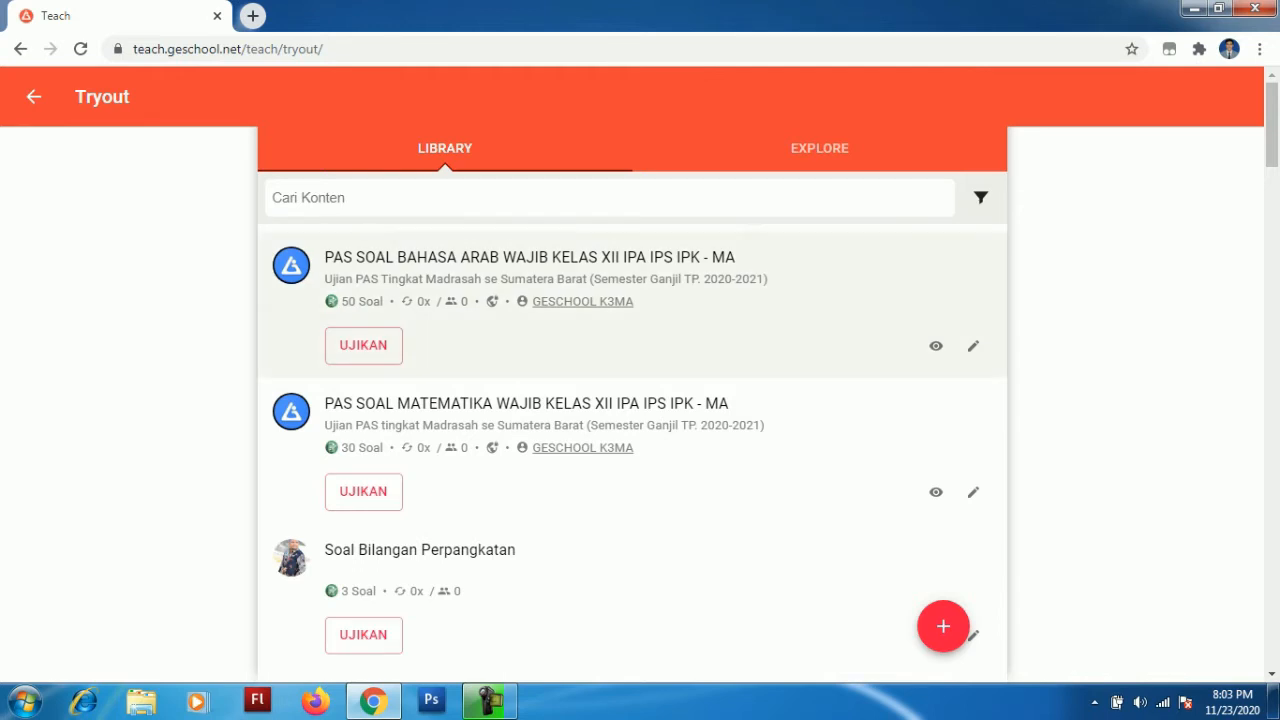
- Start an Ujikan exam from the first tryout and copy its name, PAS SOAL BAHASA ARAB WAJIB KELAS XII IPA IPS IPK - MA, as the title
click(363, 345)
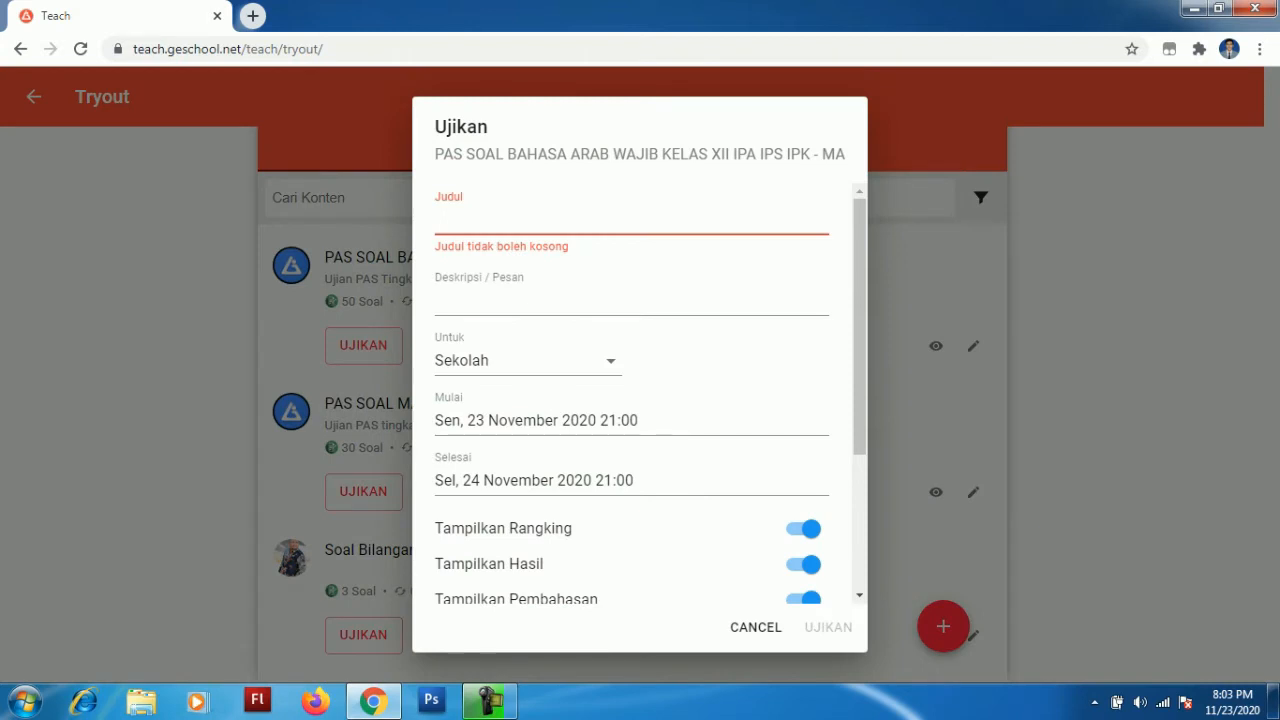
scroll(640, 390, down, 1)
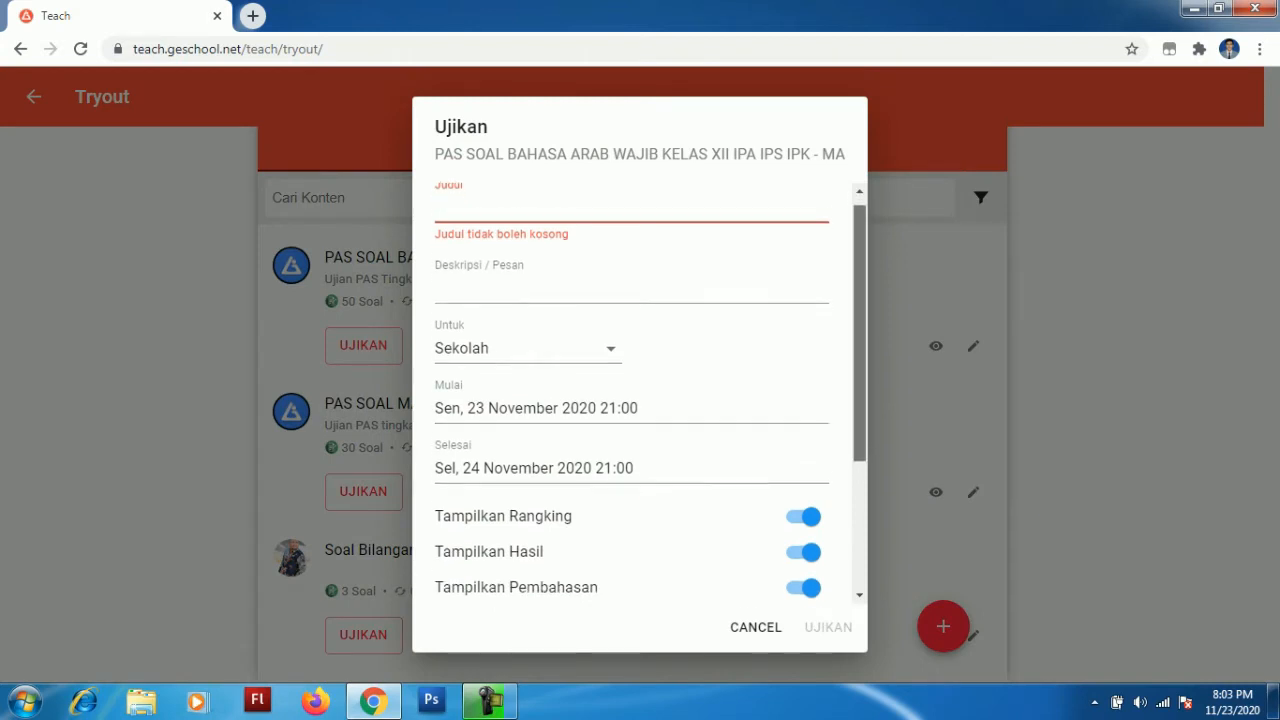
scroll(640, 390, up, 1)
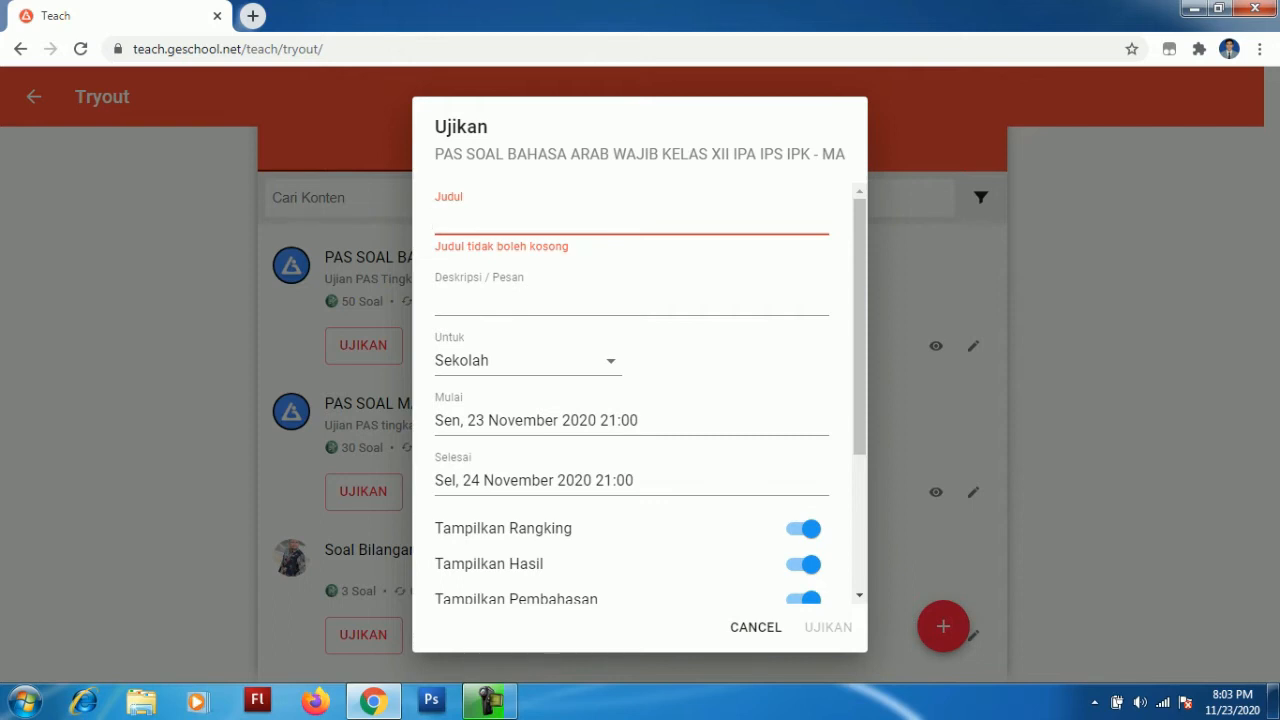
drag(435, 154, 846, 154)
key(ctrl+c)
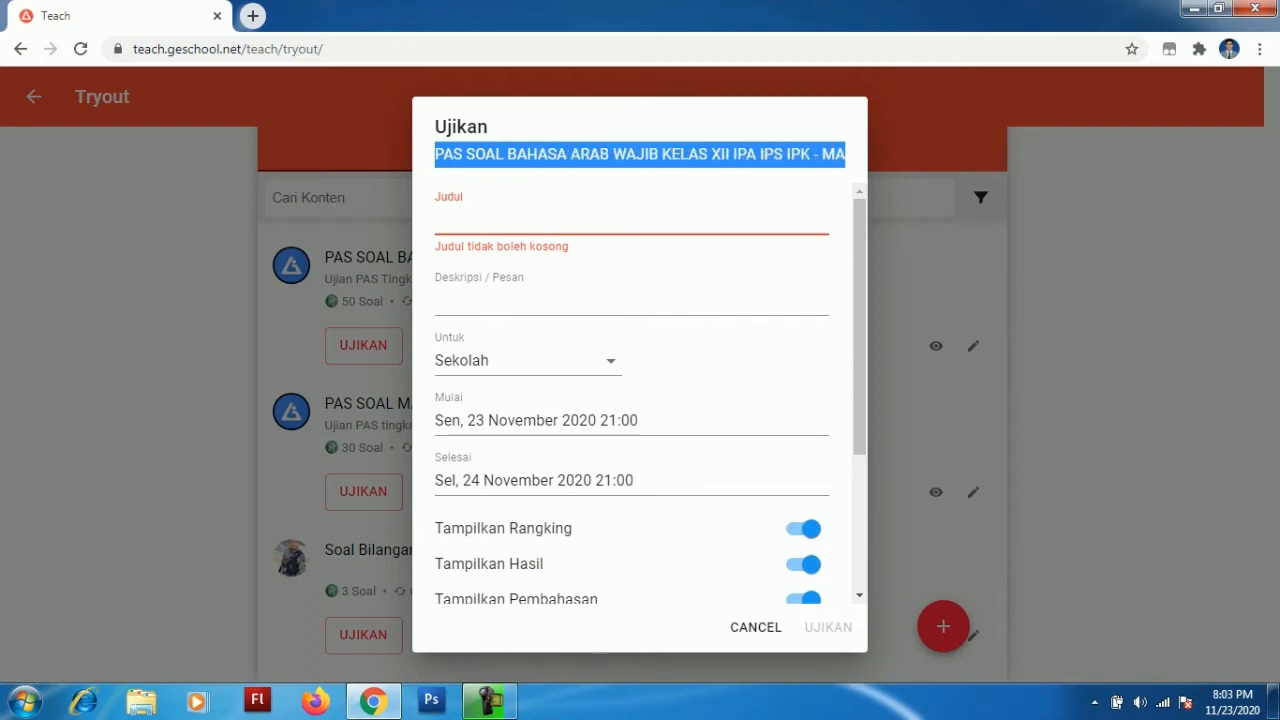
click(436, 220)
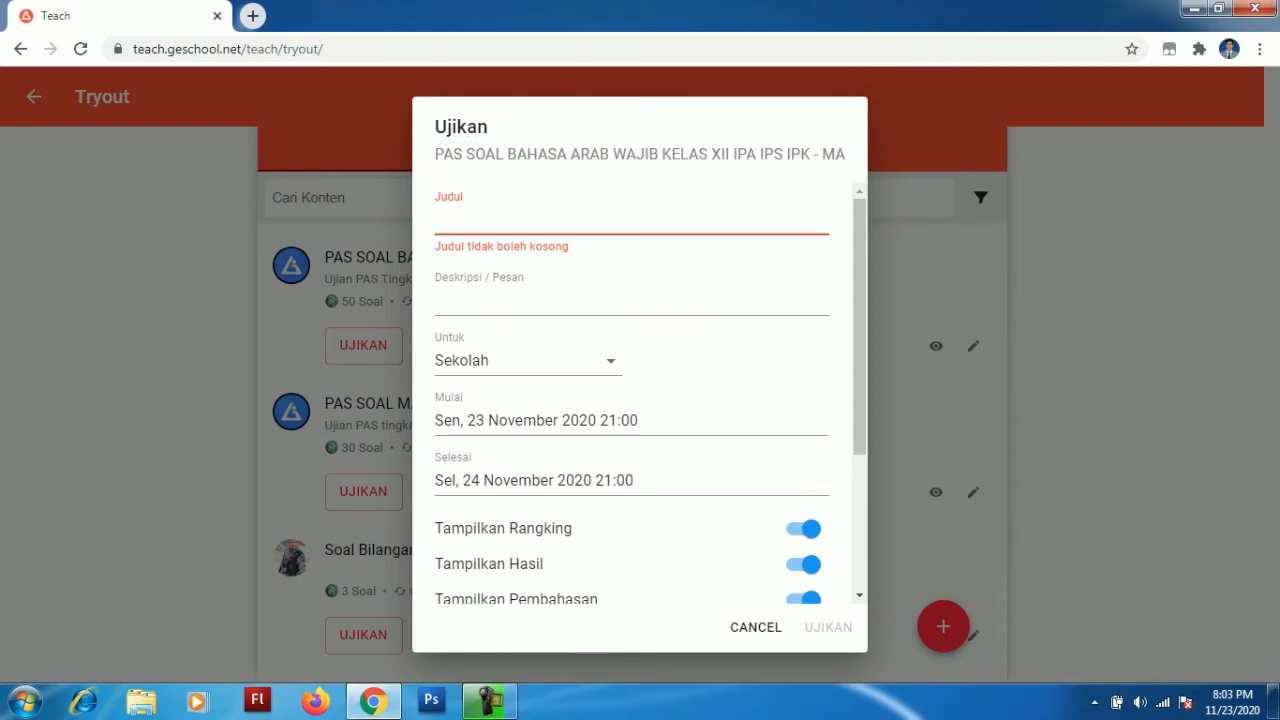
key(ctrl+v)
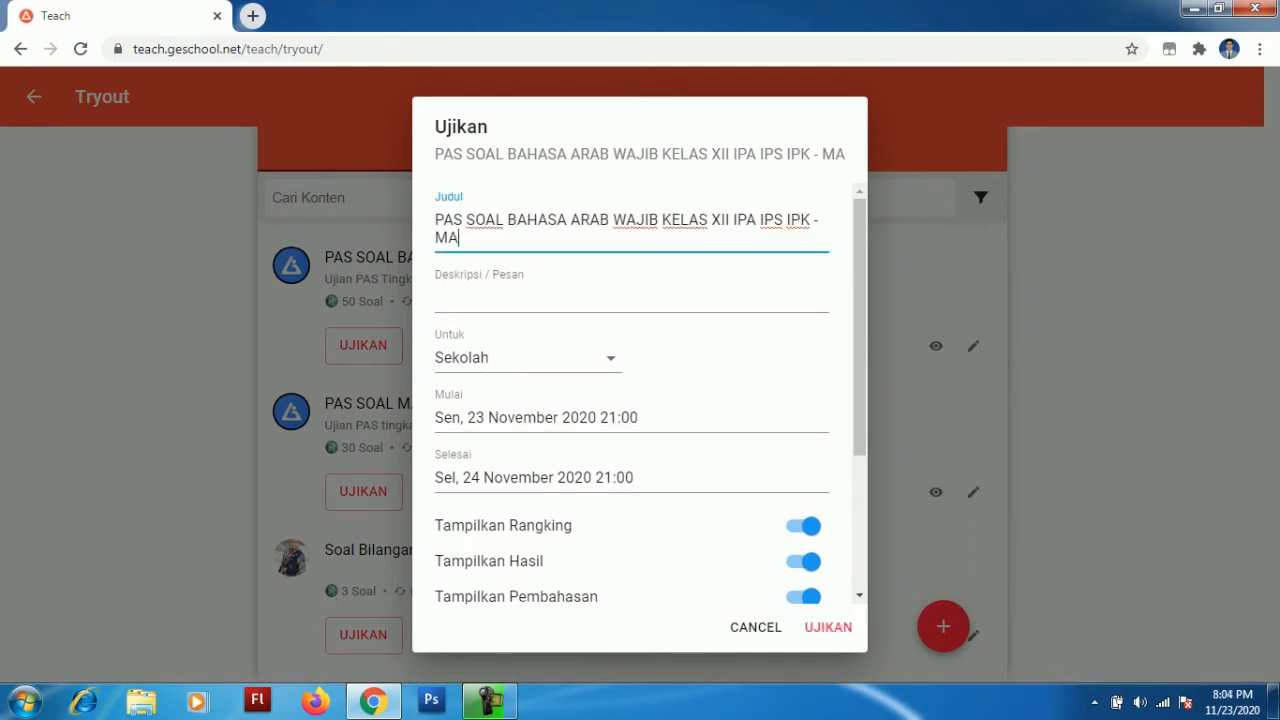
- Enter "Silahkan ananda kerjakan Ujian ini dengan baik" as the exam's description message
click(600, 297)
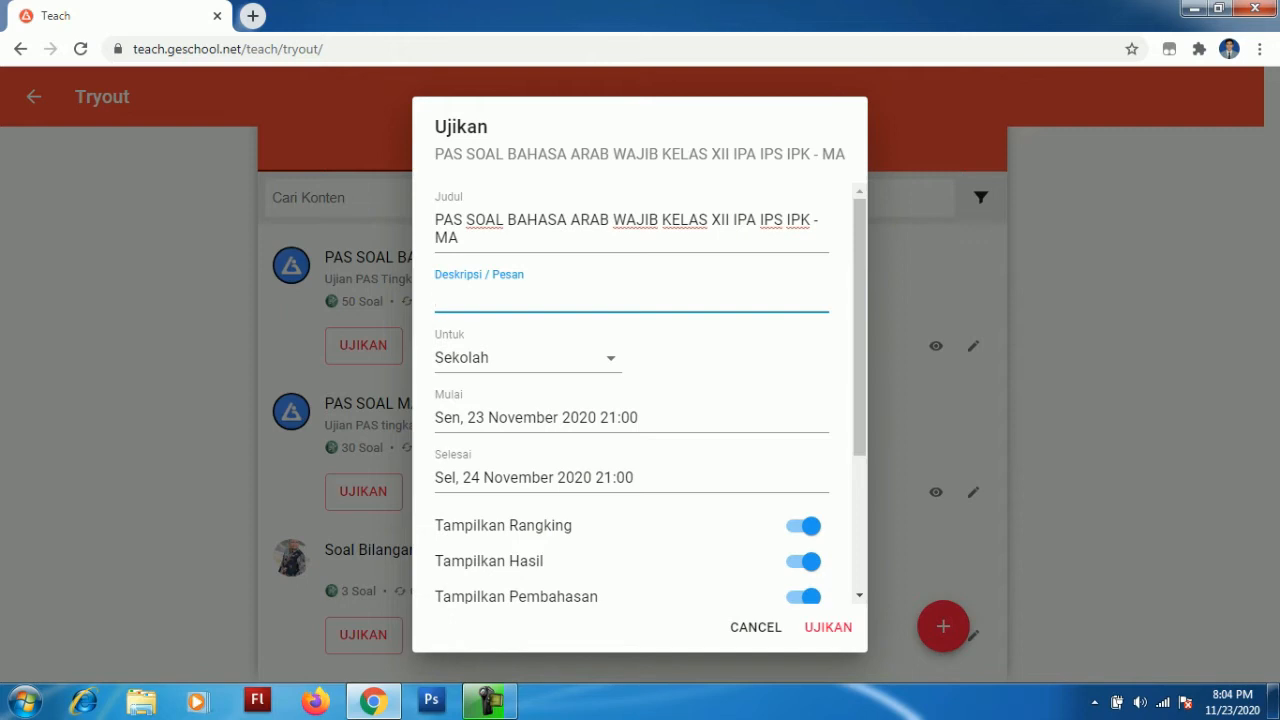
text(Silahkan)
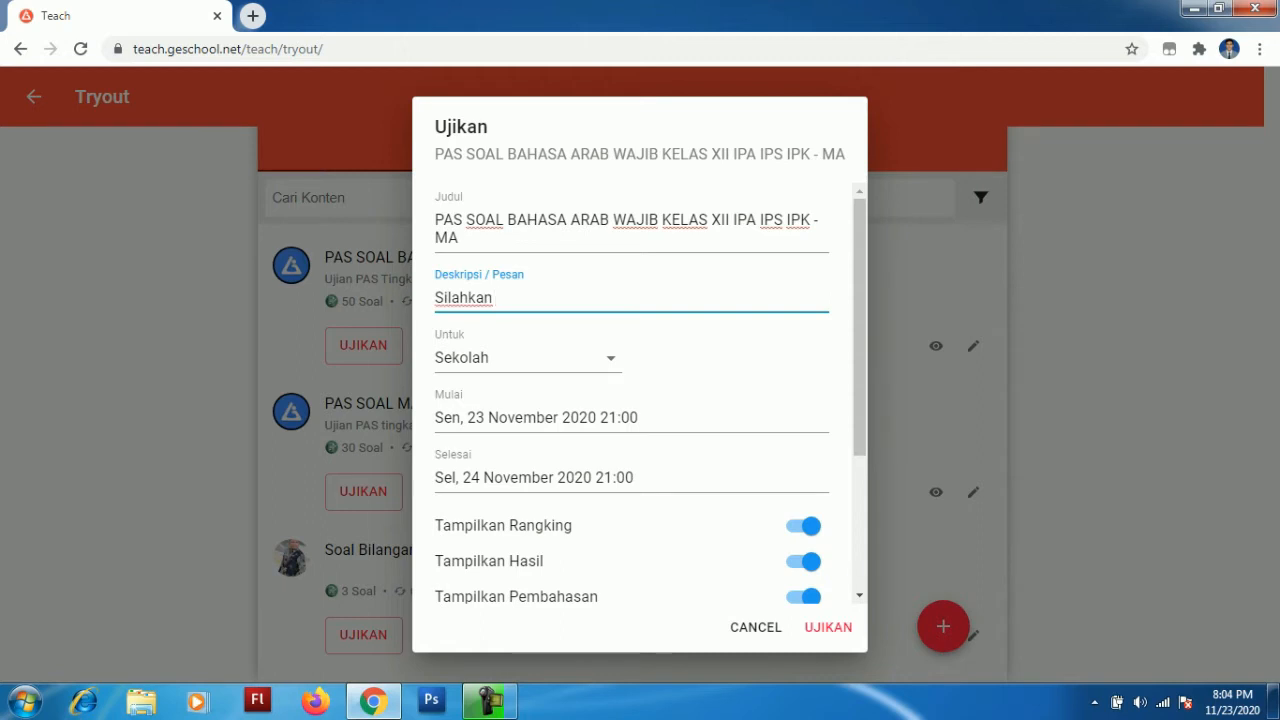
text( ananda kerj)
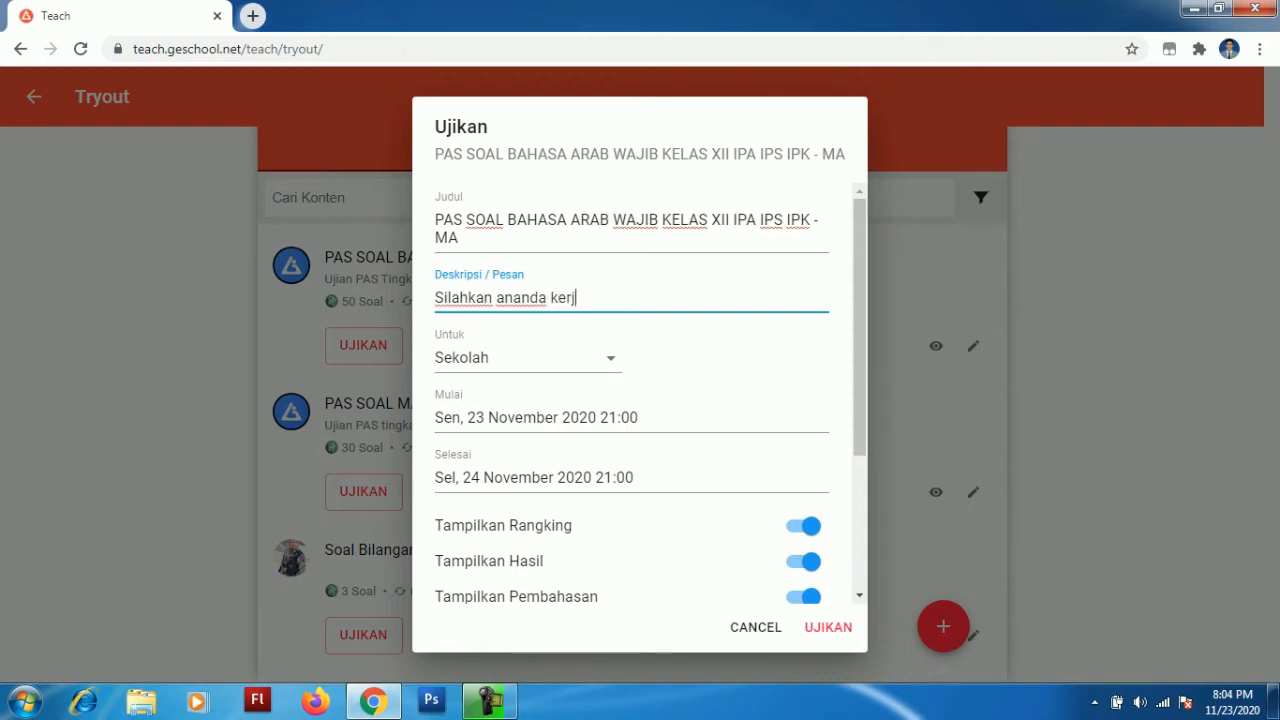
text(akan Ujia)
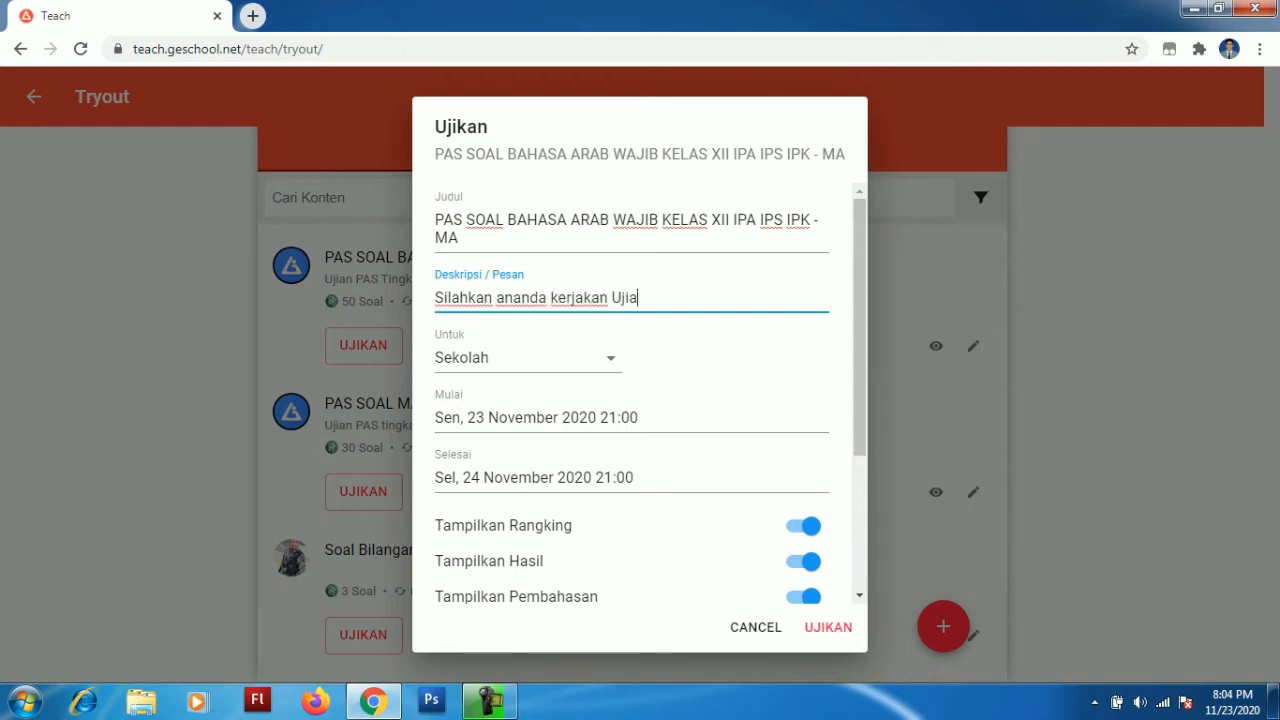
text(n ini denga)
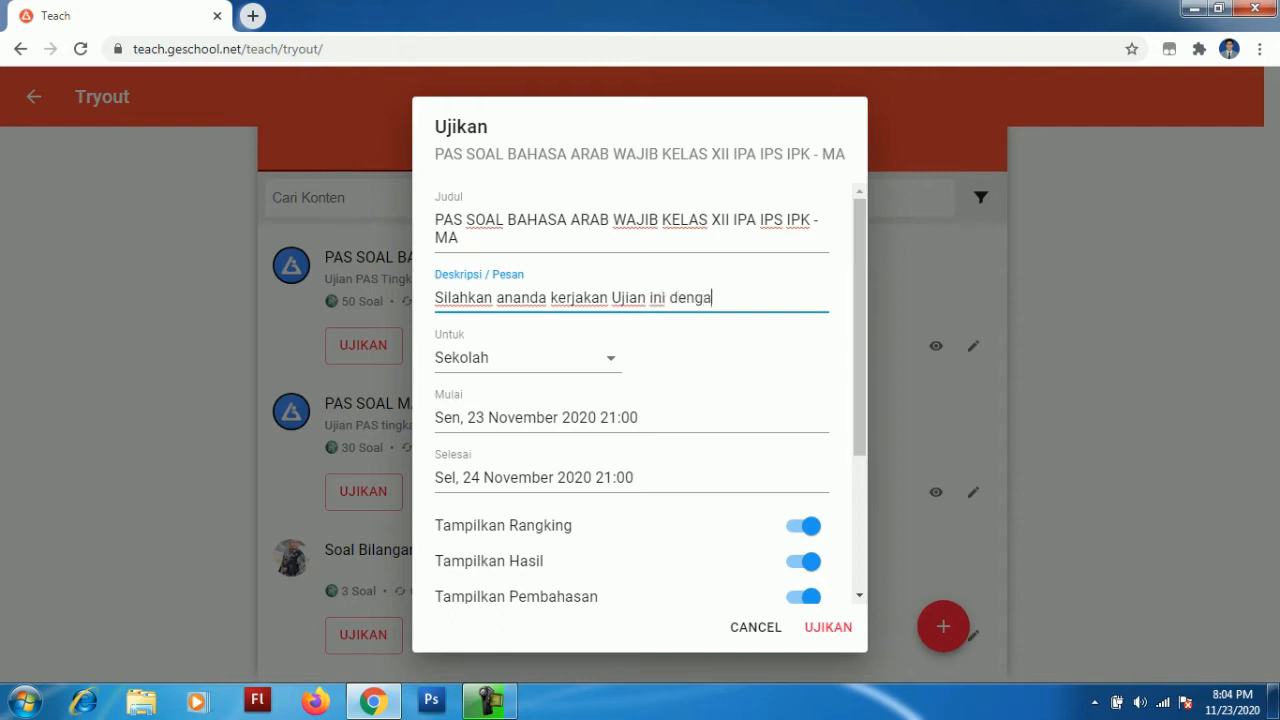
text(n baik)
- Assign the exam to the single class XII IPS 1
mouse_move(859, 327)
mouse_down()
mouse_move(859, 349)
mouse_move(859, 329)
mouse_up()
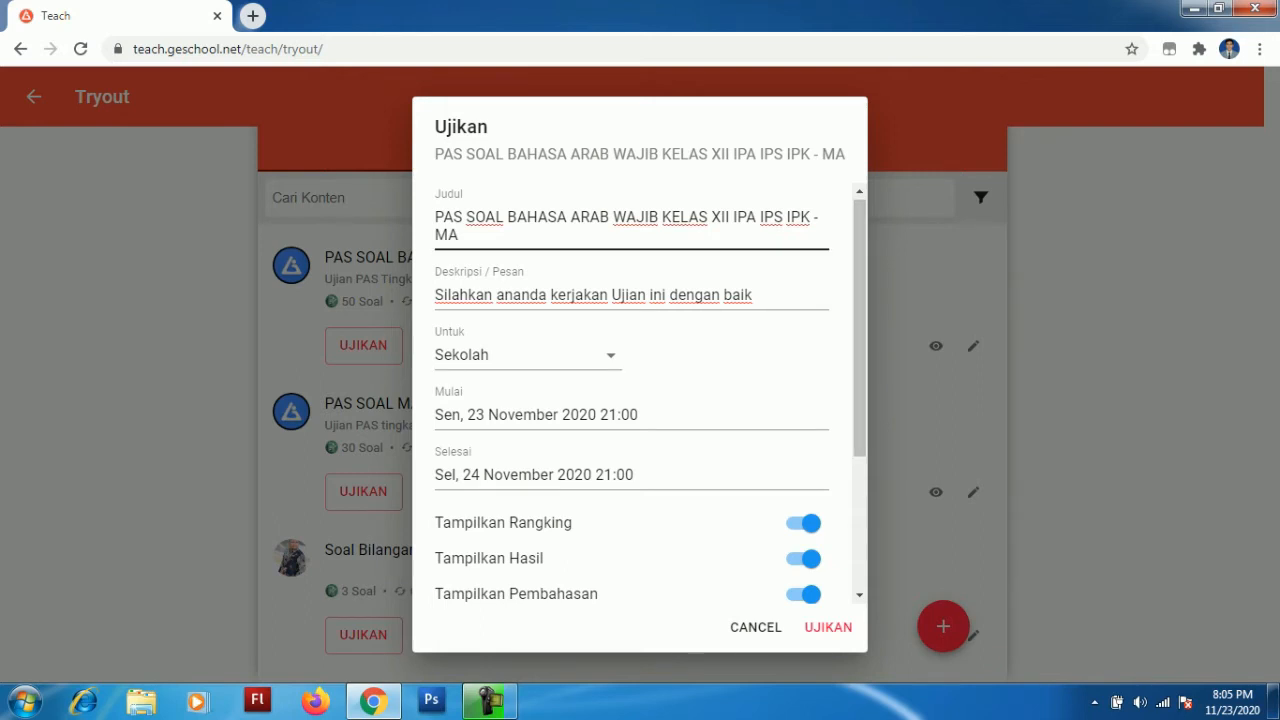
drag(662, 217, 730, 217)
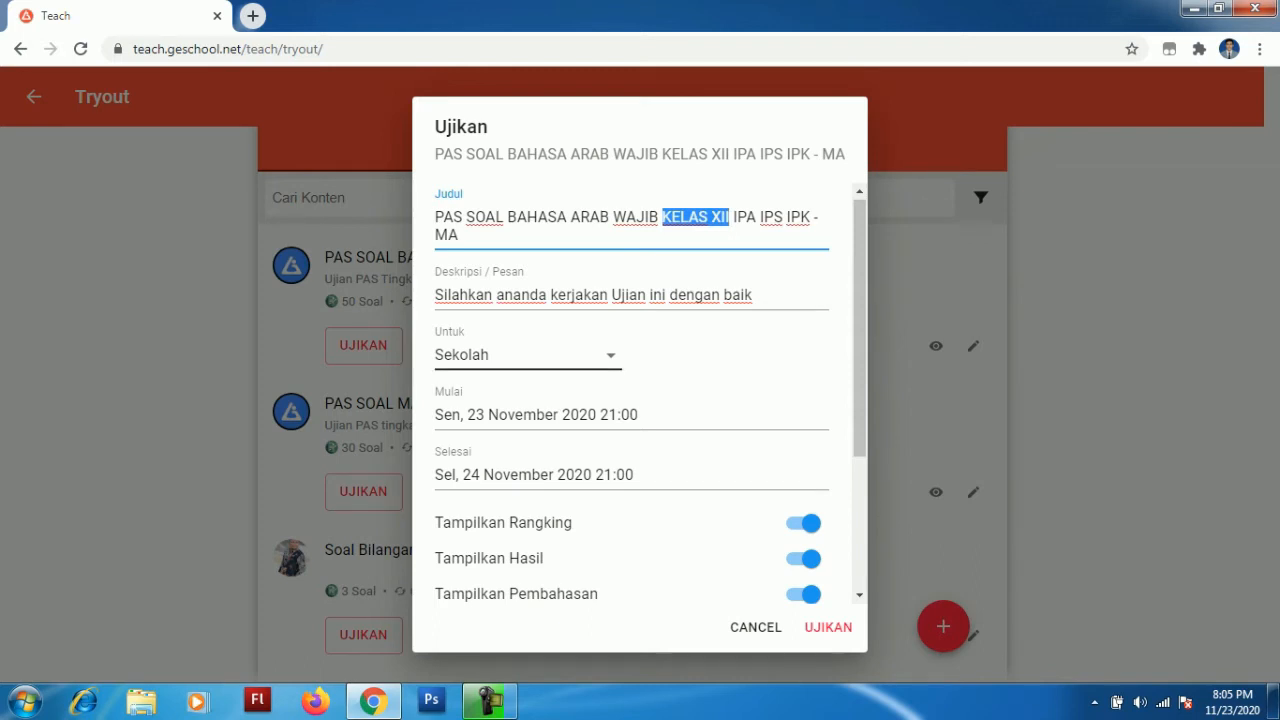
click(528, 355)
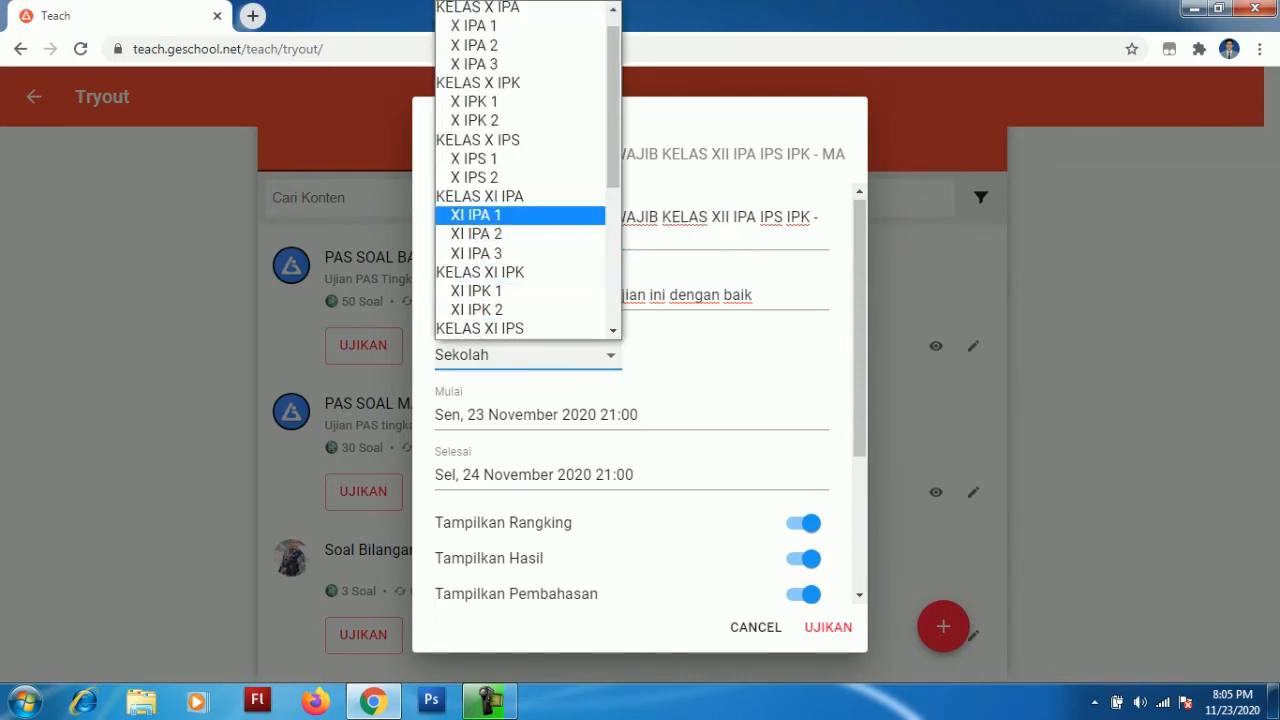
drag(613, 172, 613, 308)
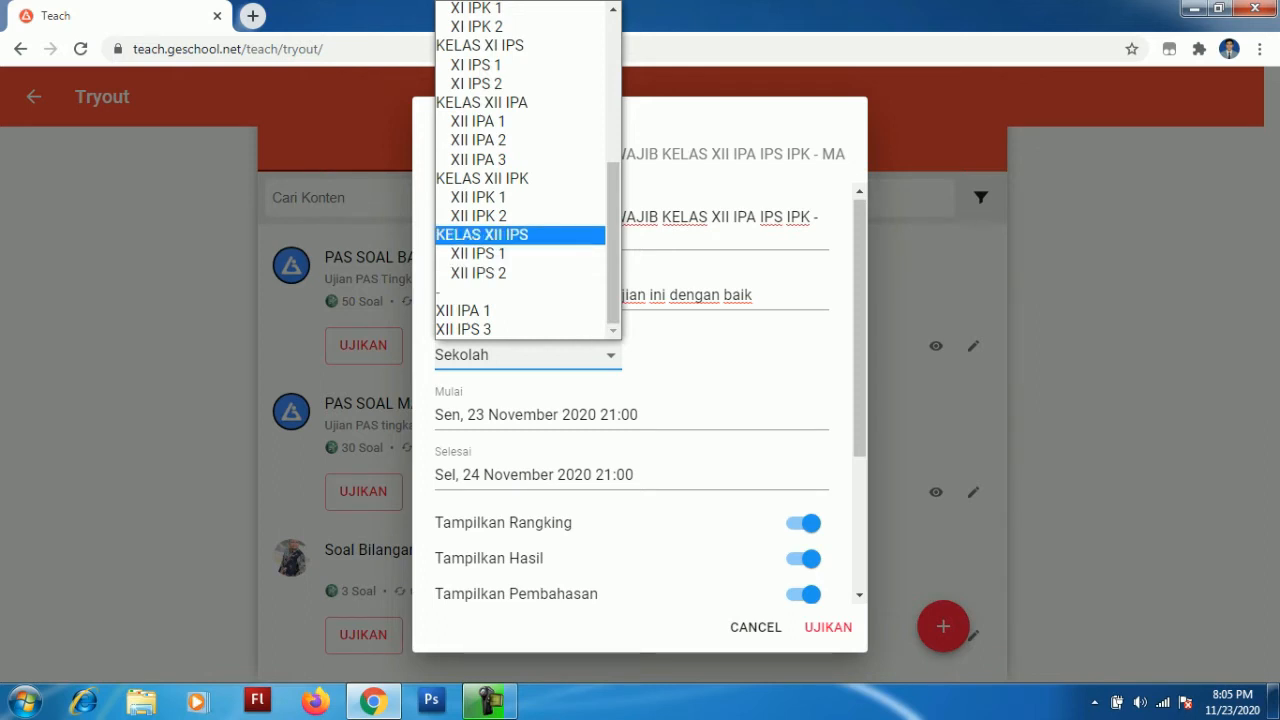
scroll(520, 170, up, 1)
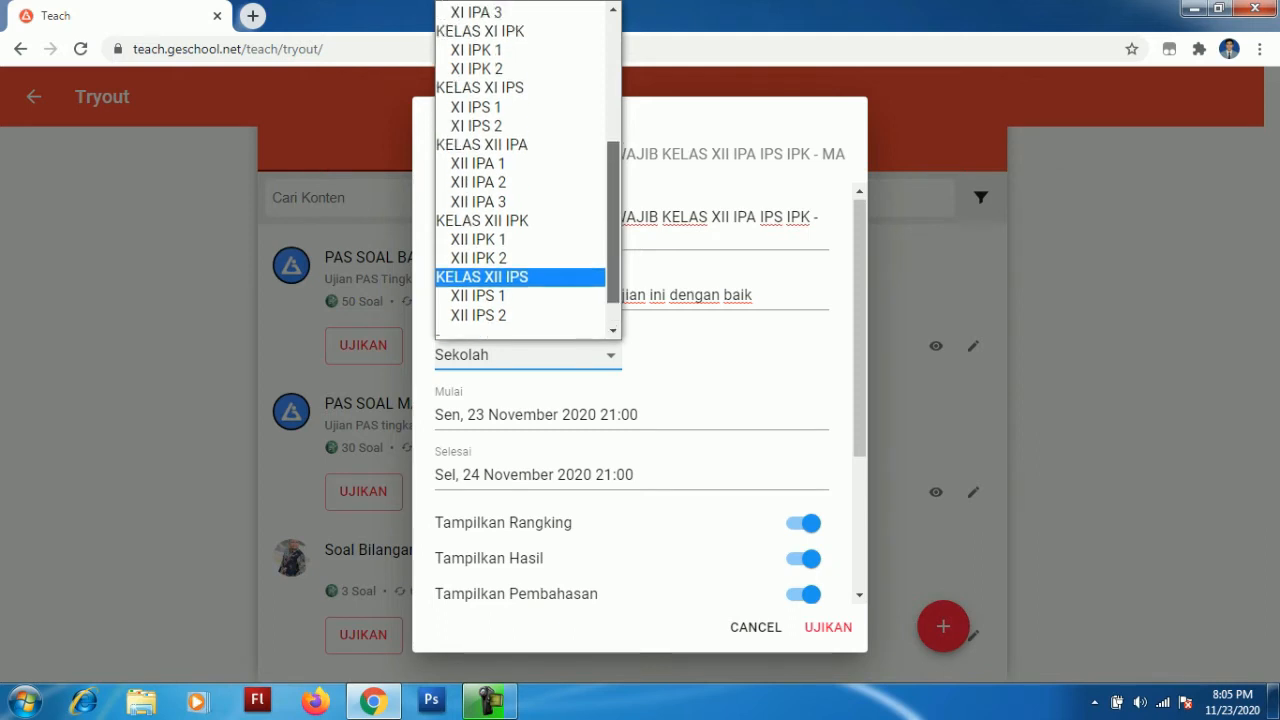
scroll(517, 150, up, 1)
scroll(517, 152, down, 2)
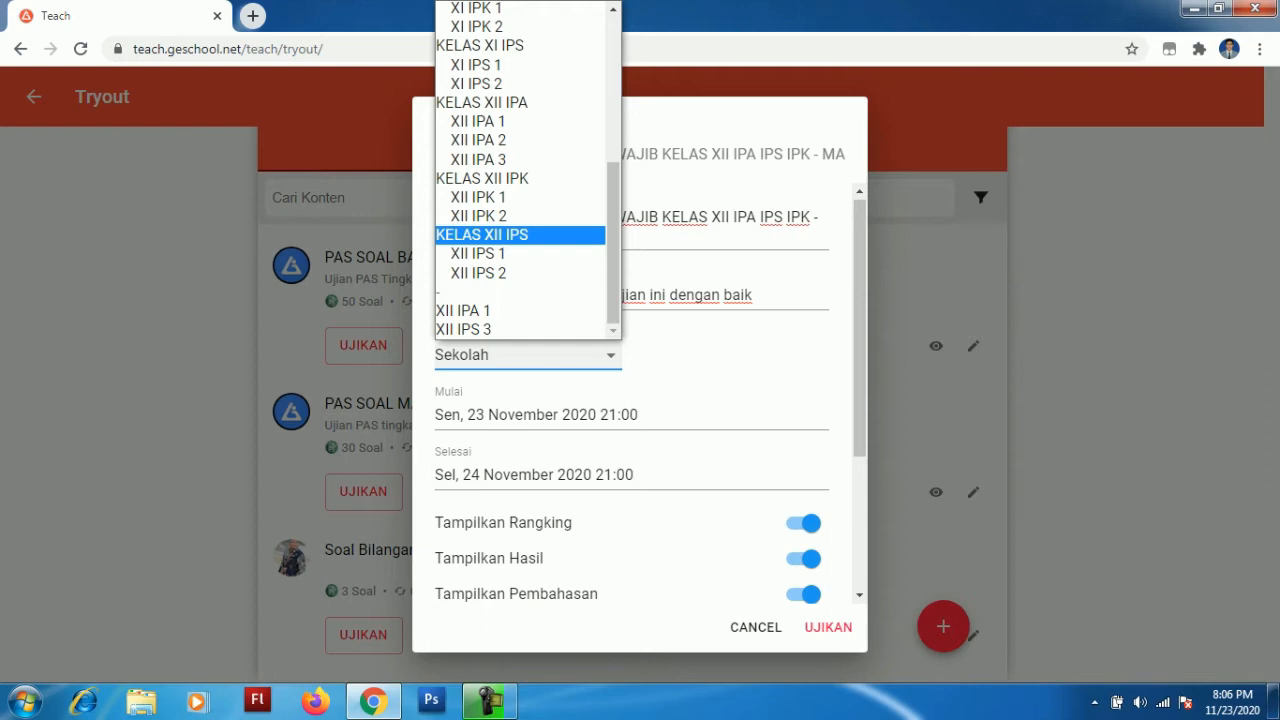
click(478, 254)
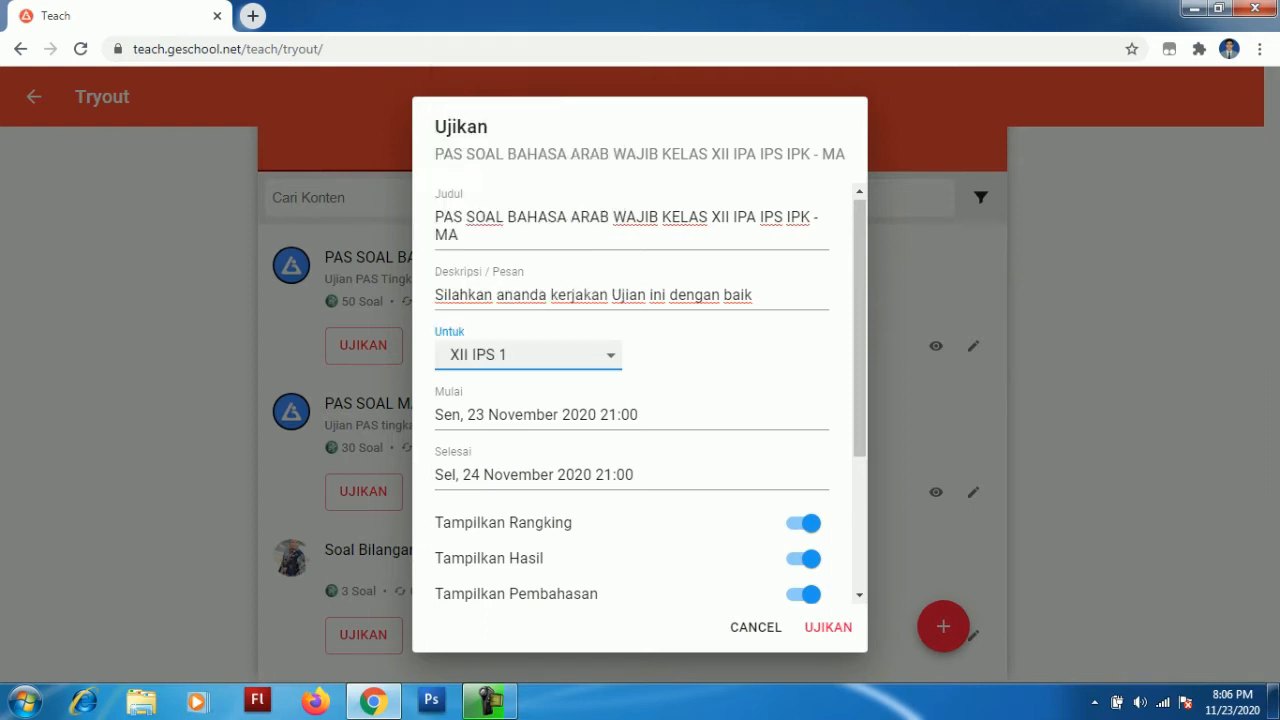
- Assign the exam to the whole KELAS XII IPS group
click(528, 355)
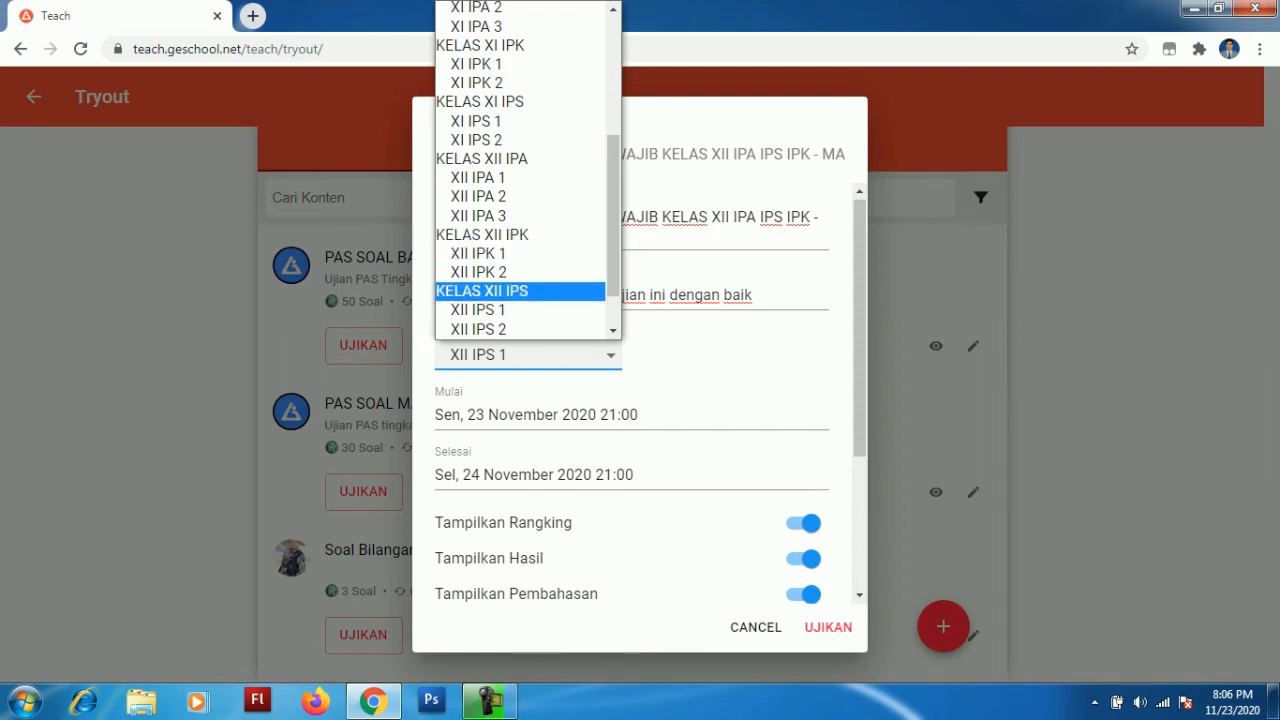
drag(613, 235, 613, 263)
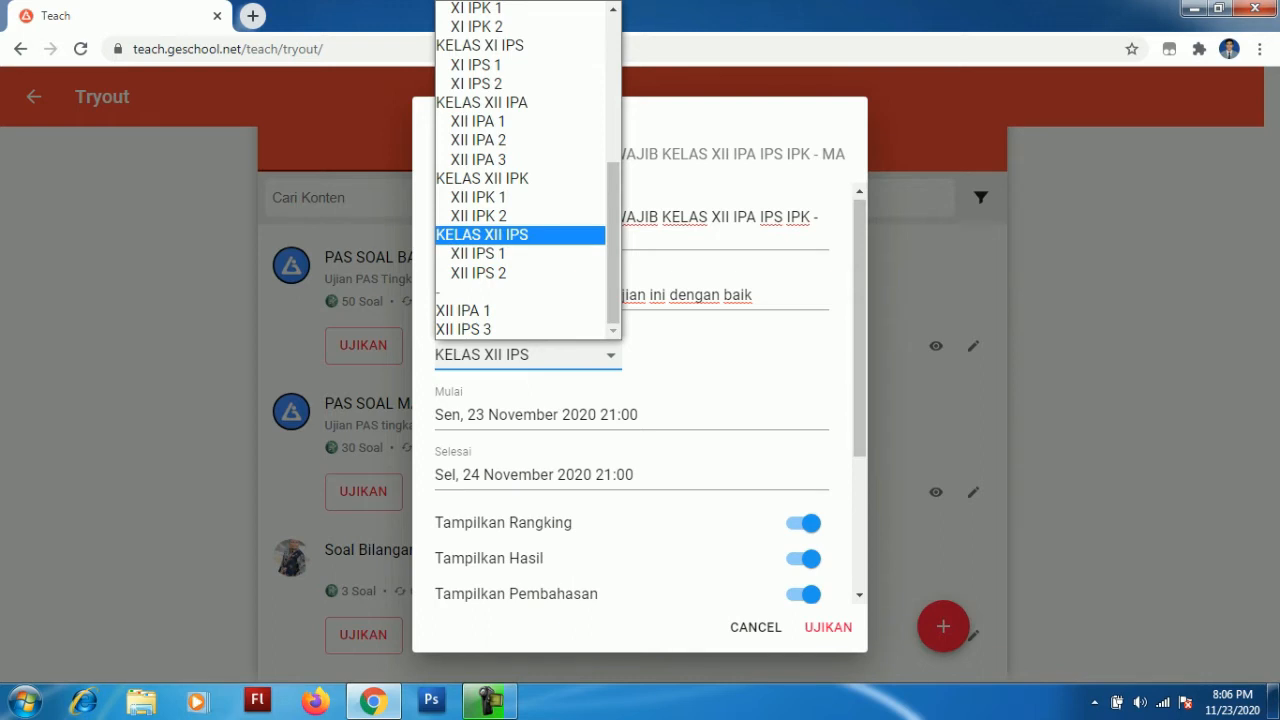
click(482, 235)
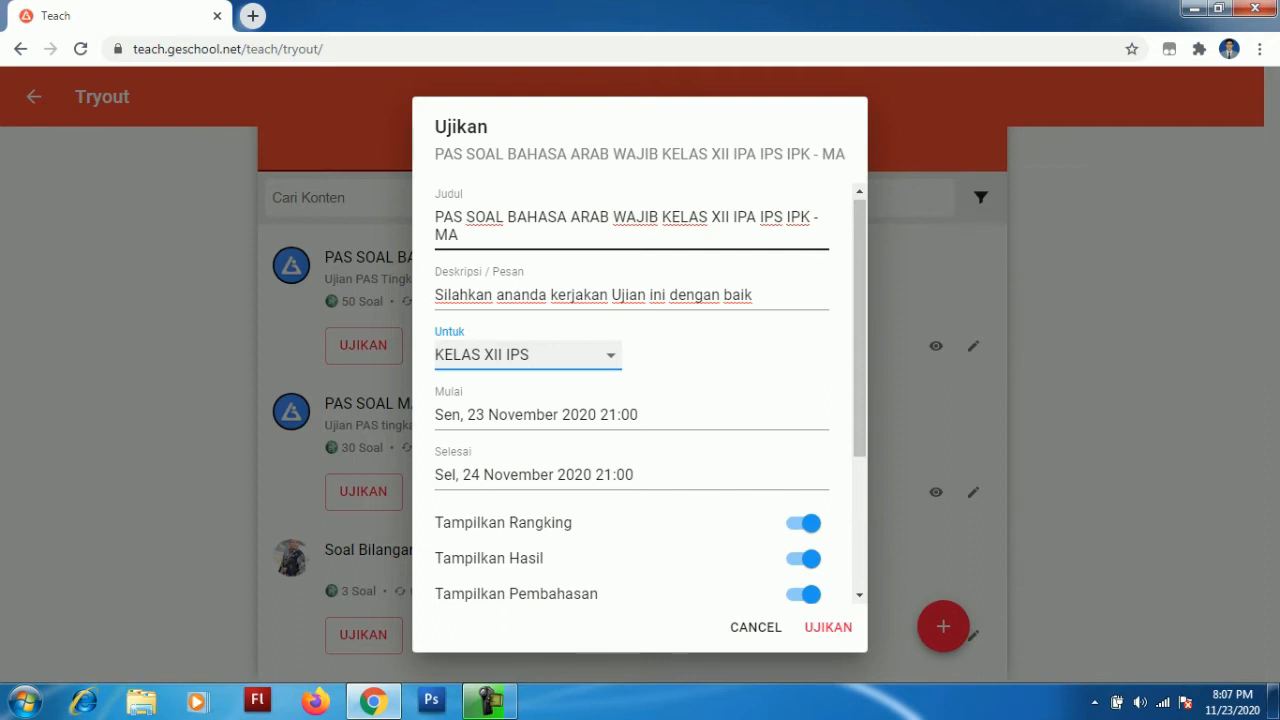
- Set the exam's start (Mulai) to 3 December 2020 at 08:00
scroll(640, 393, down, 1)
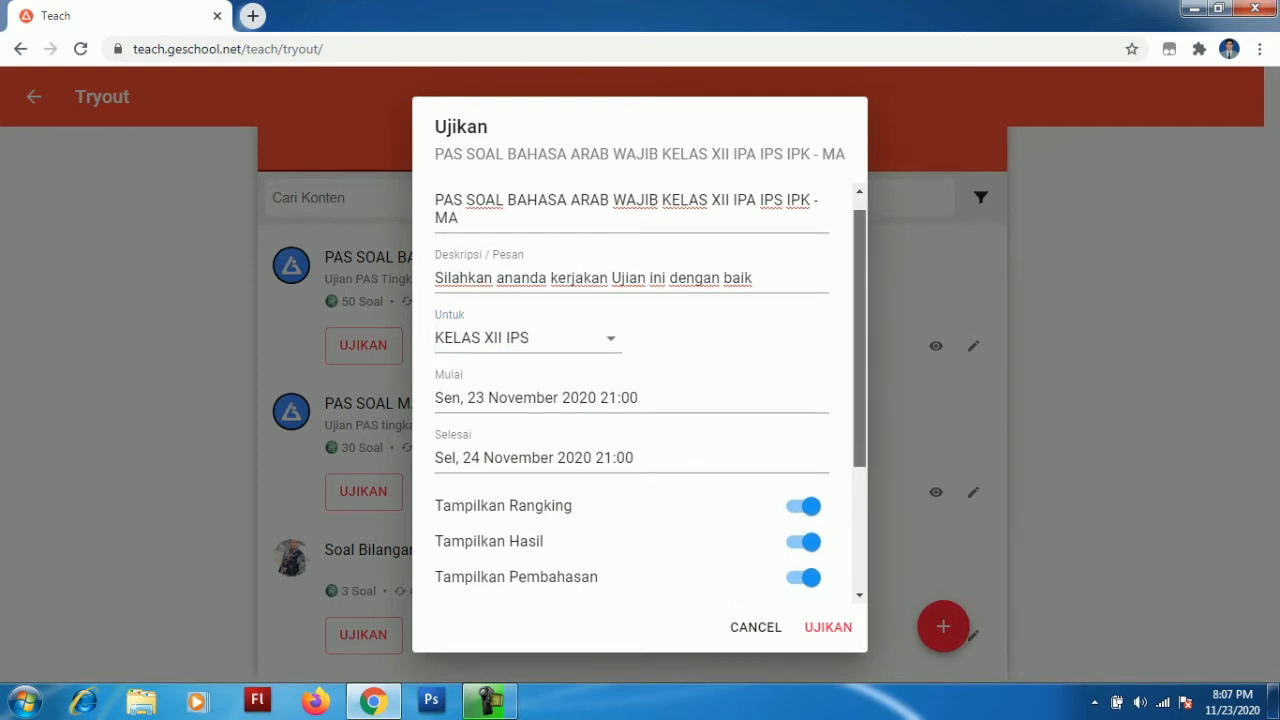
scroll(640, 393, down, 2)
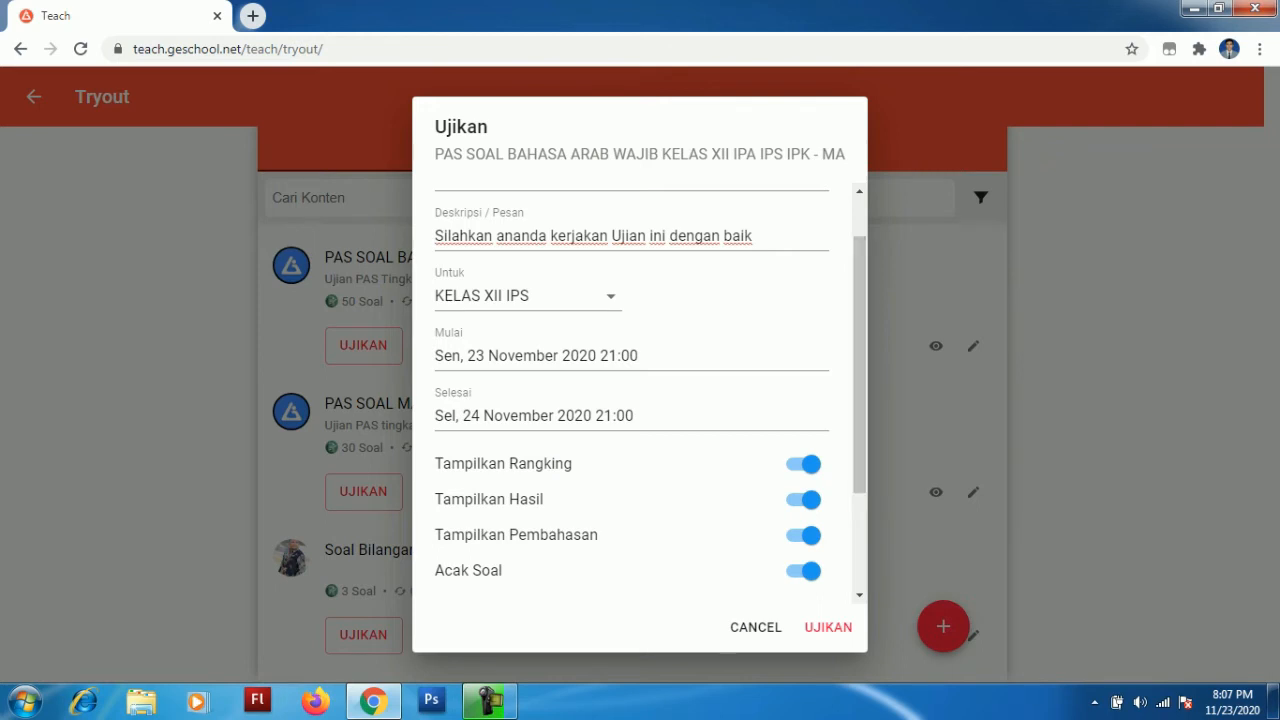
scroll(640, 398, down, 1)
drag(859, 382, 859, 396)
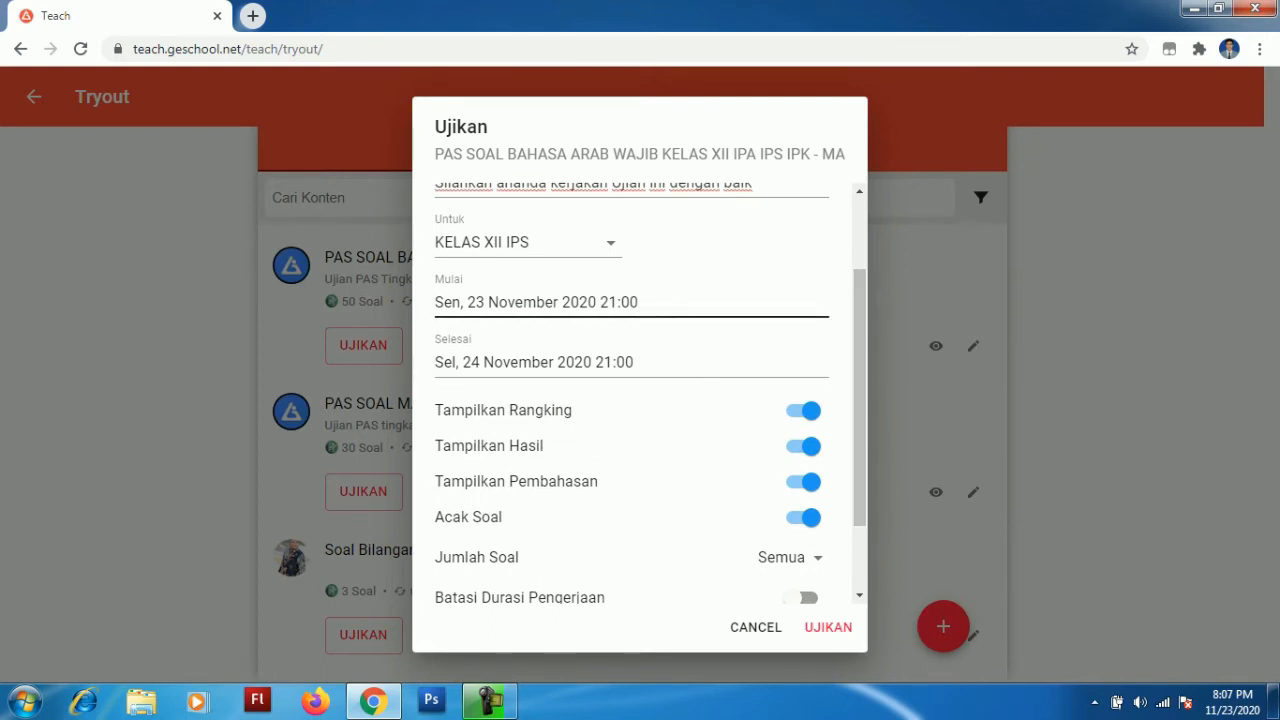
click(600, 302)
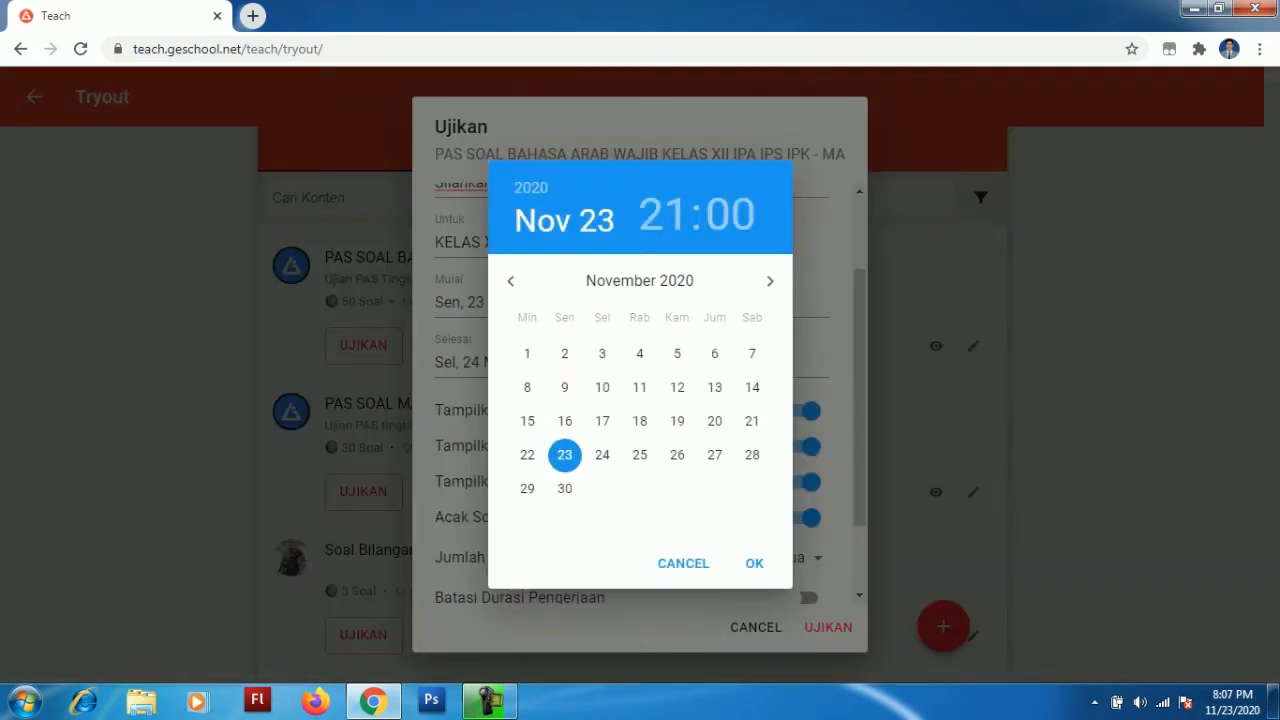
click(683, 563)
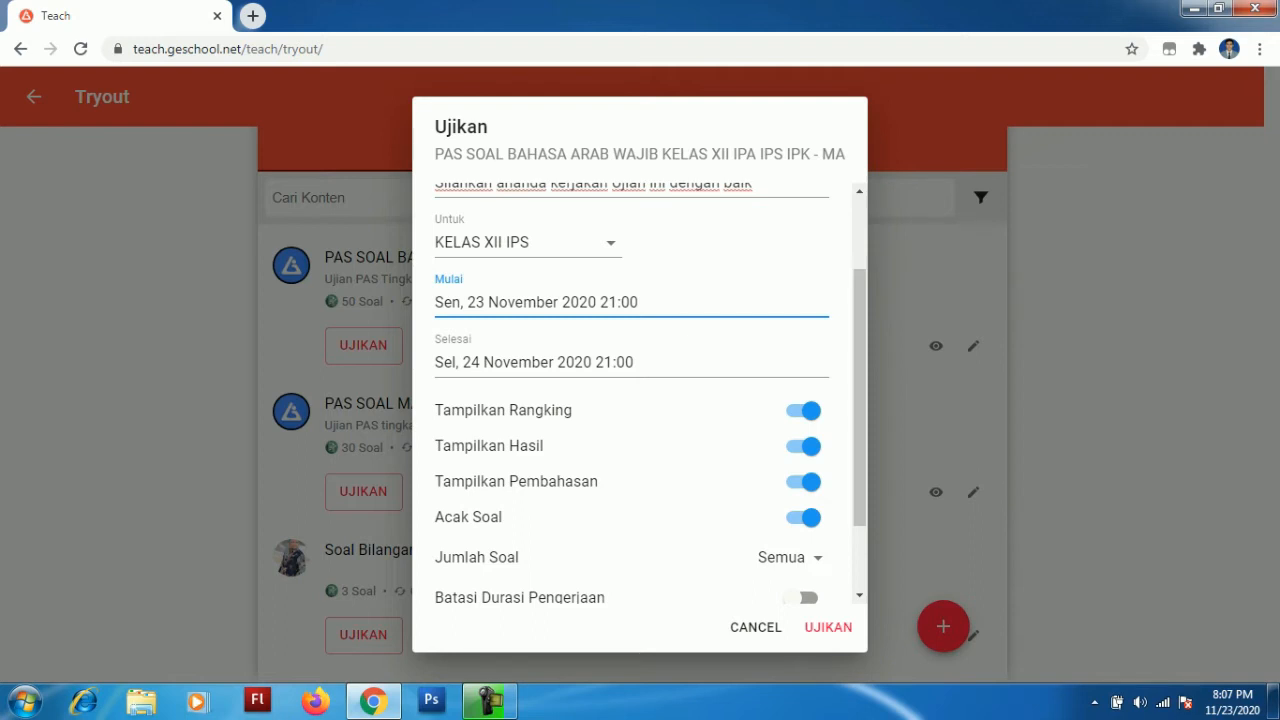
click(540, 302)
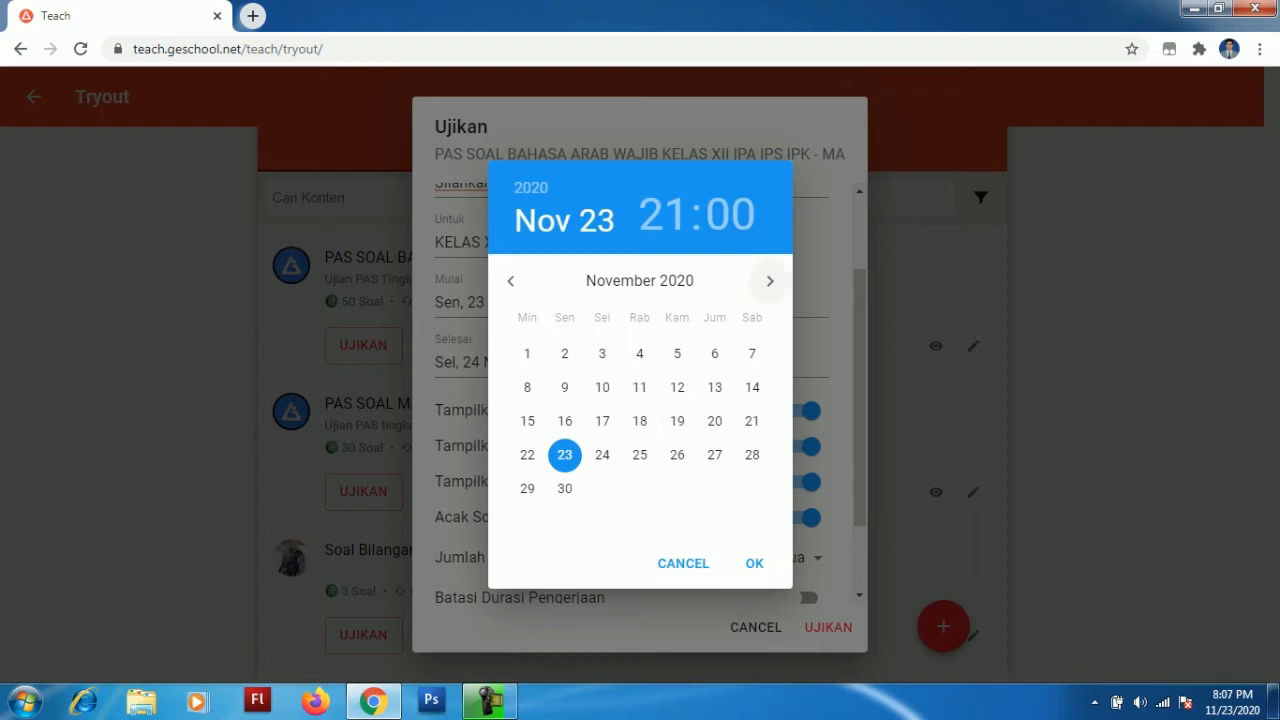
click(770, 281)
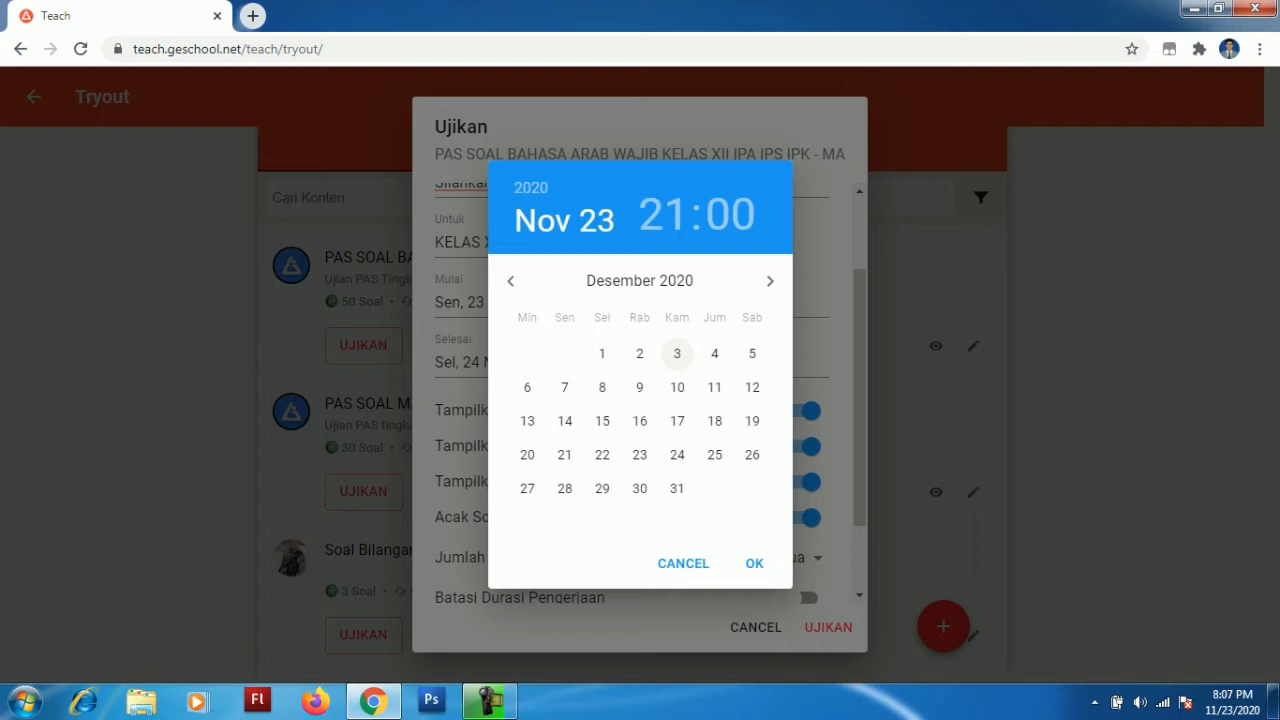
click(677, 354)
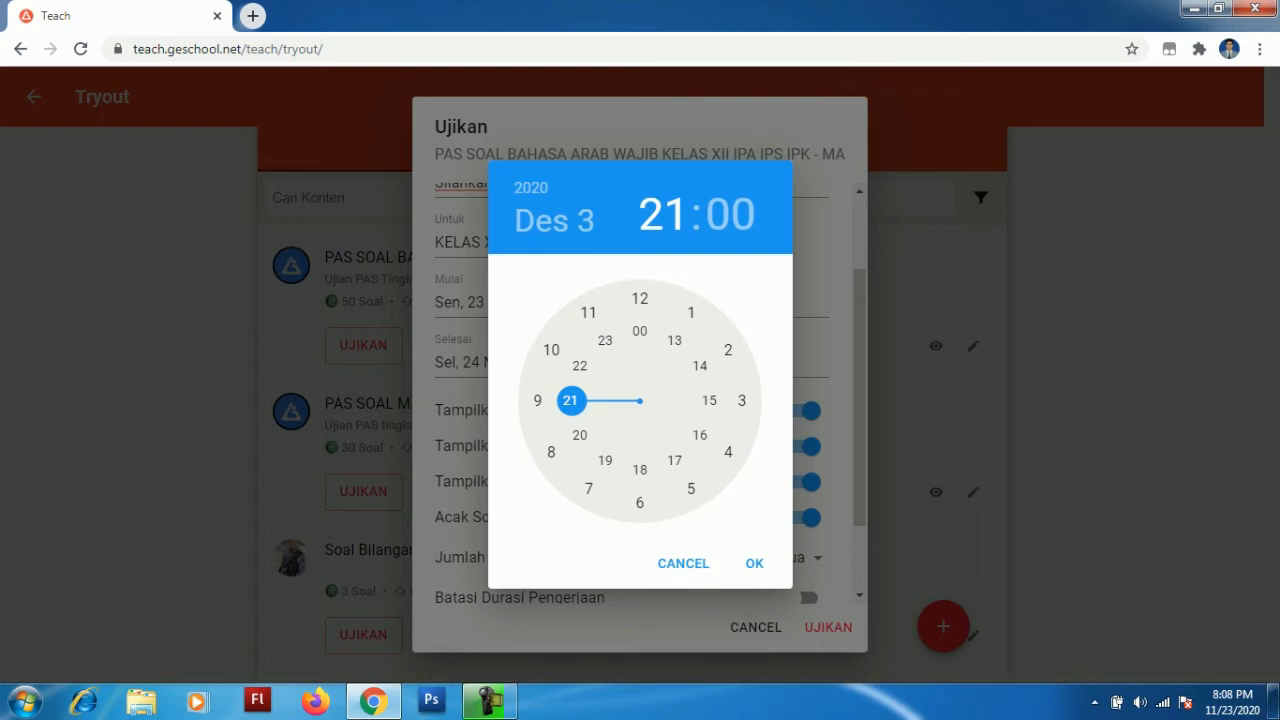
click(551, 452)
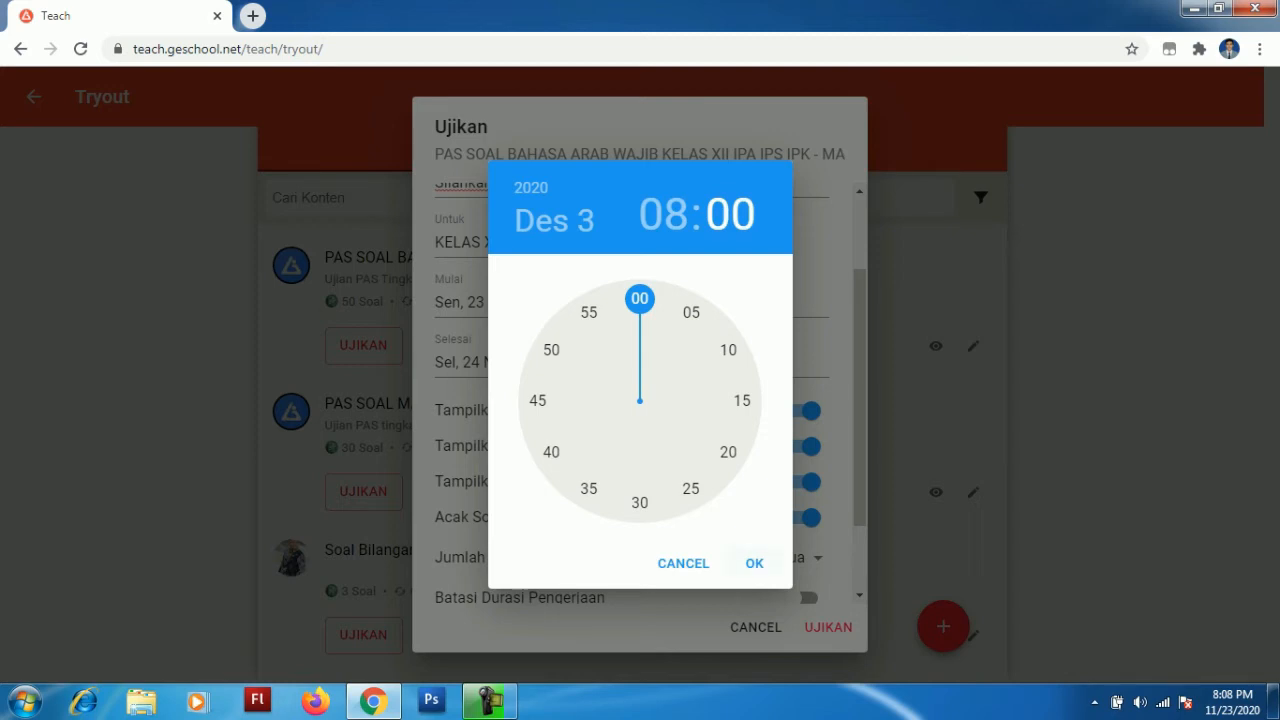
click(754, 563)
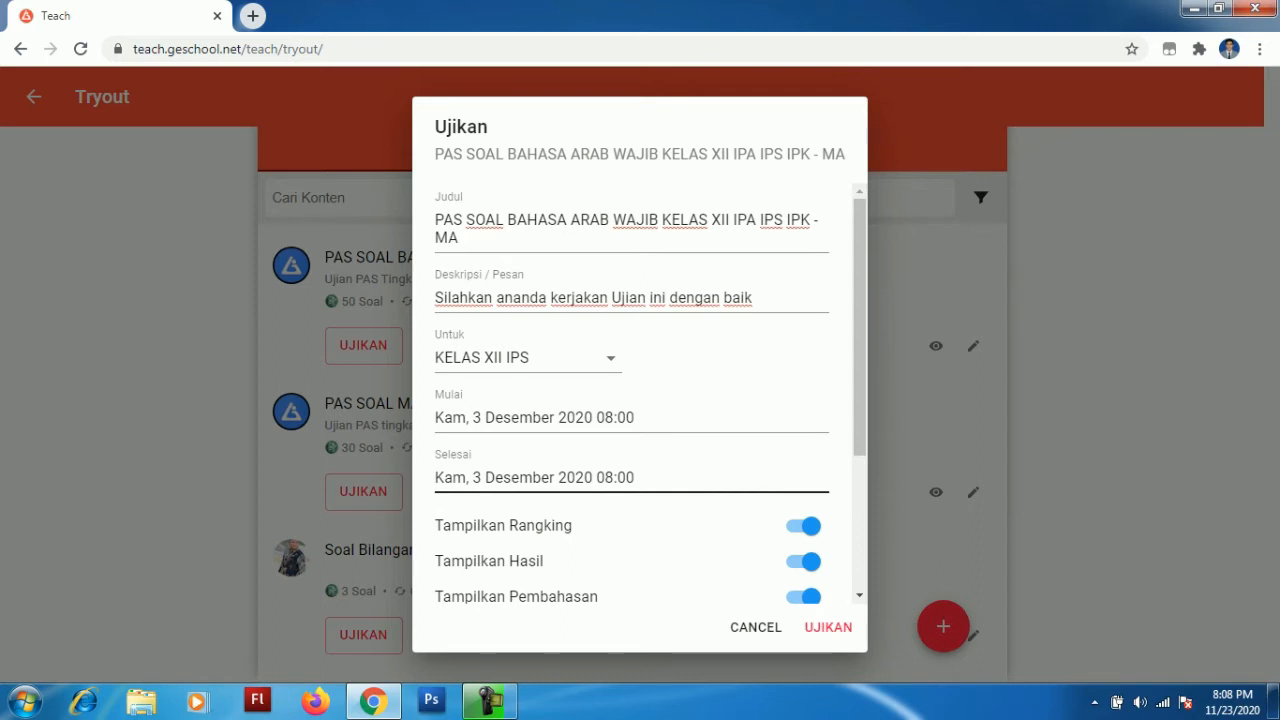
- Set the exam's end (Selesai) to 3 December 2020 at 09:30
click(534, 477)
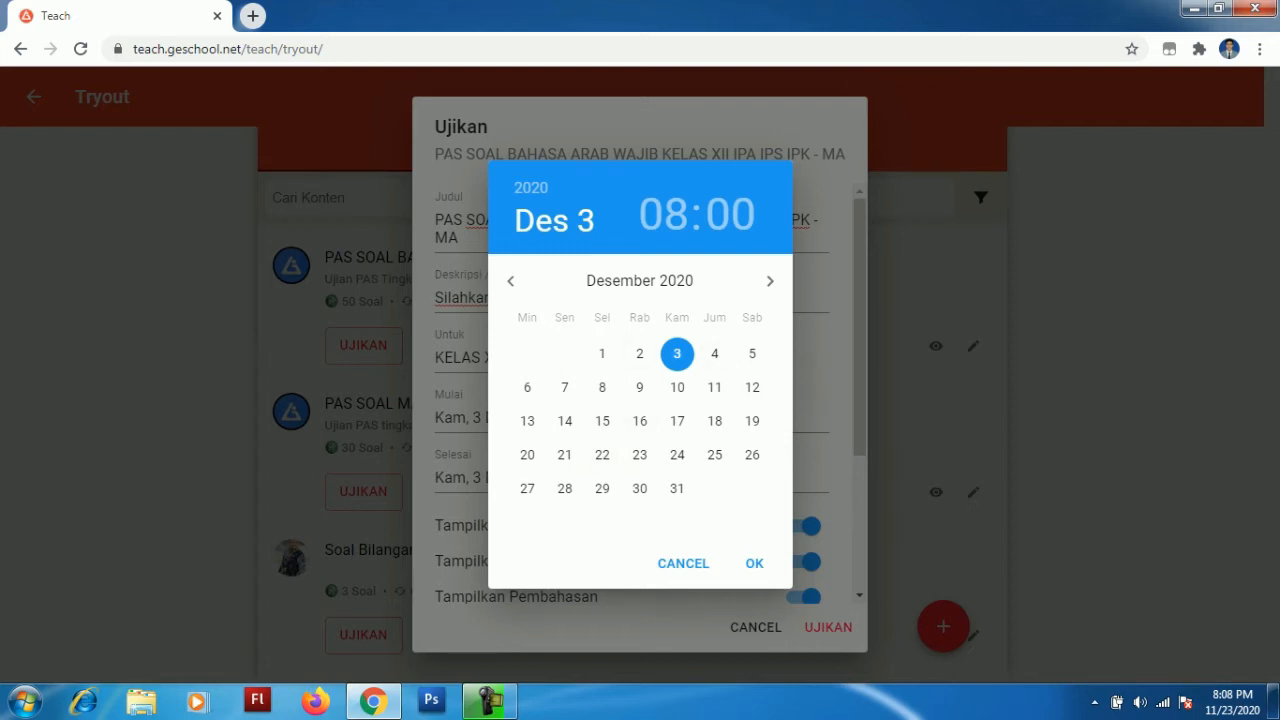
click(677, 354)
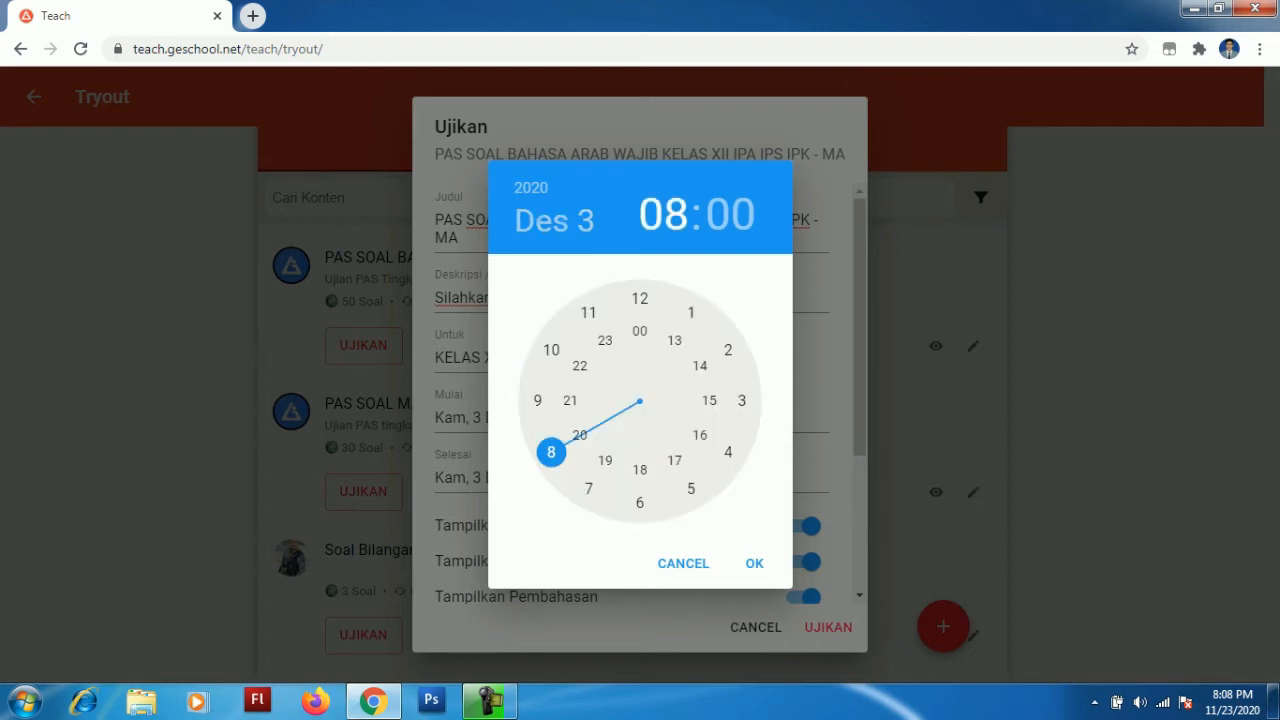
click(537, 400)
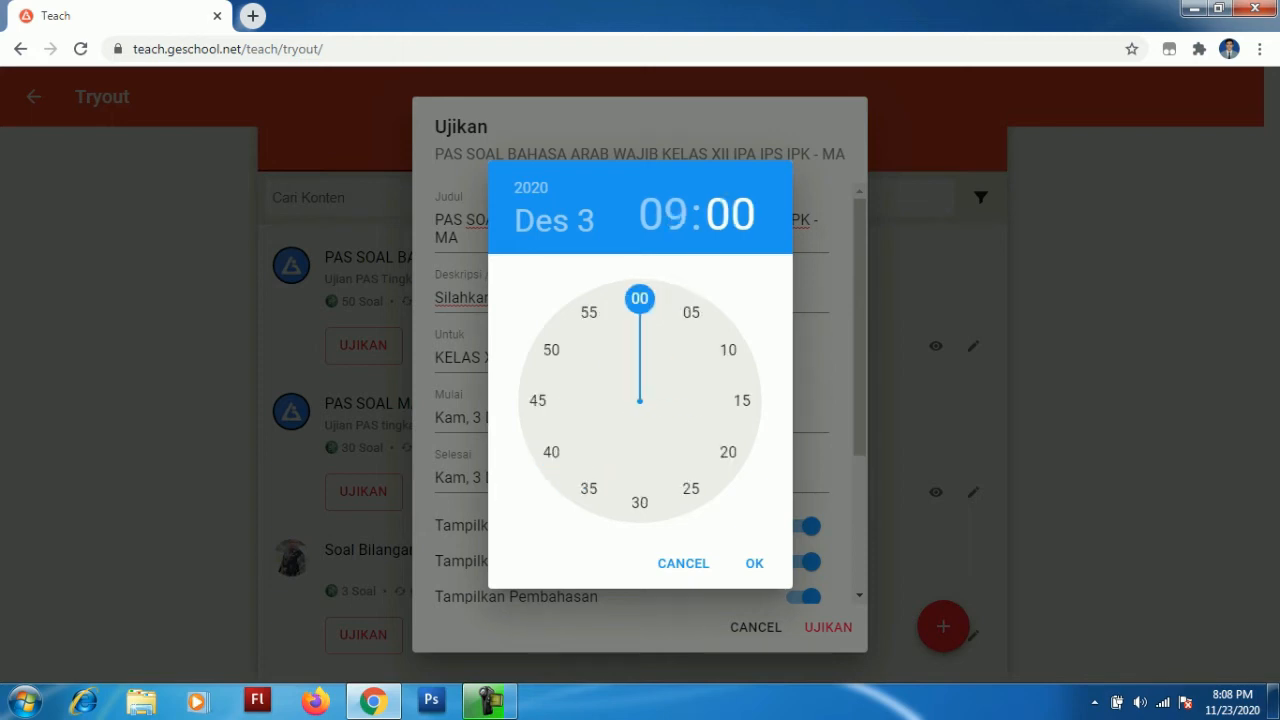
click(639, 502)
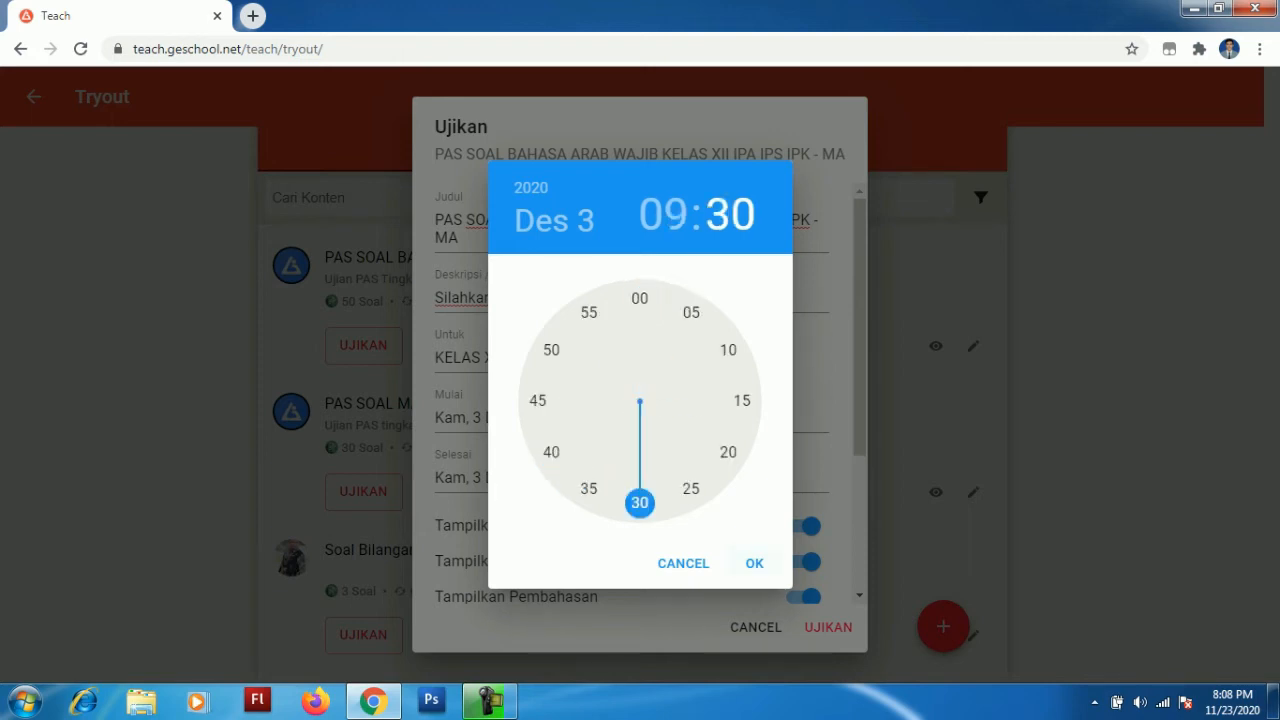
click(754, 563)
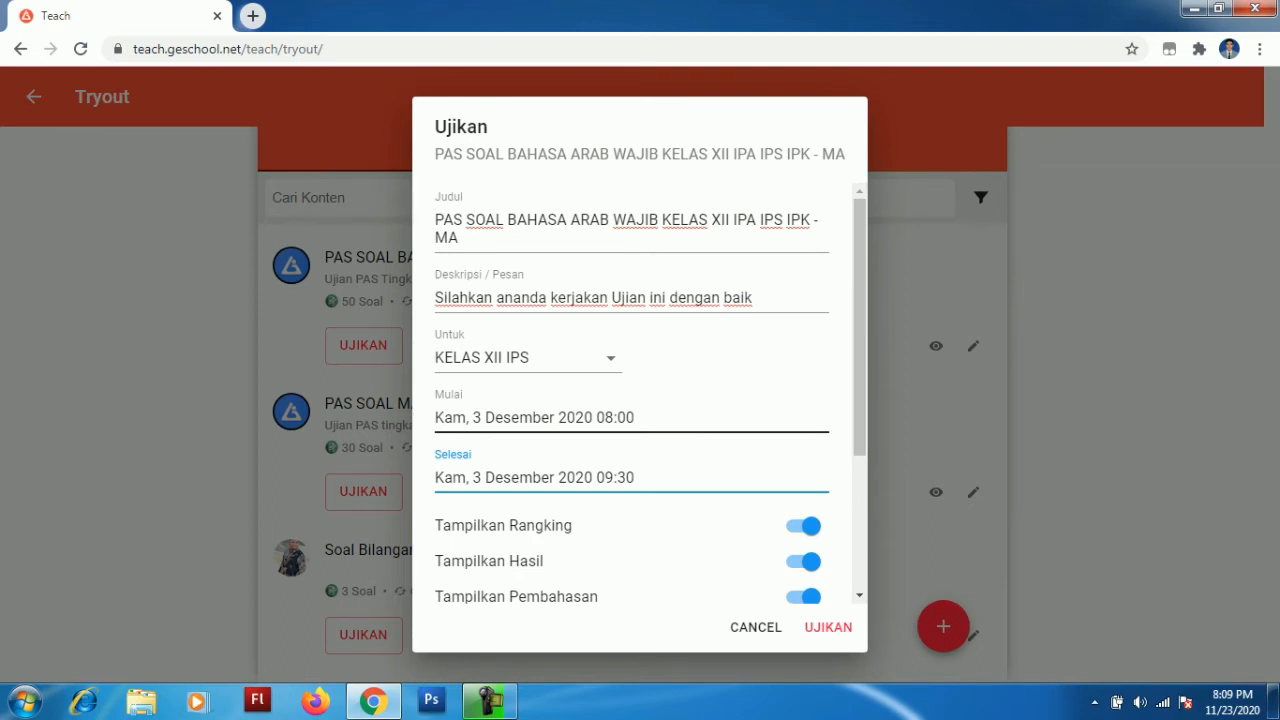
- Turn off the Tampilkan Rangking and Tampilkan Hasil options, including Tampilkan Pembahasan, for the exam
drag(859, 400, 859, 505)
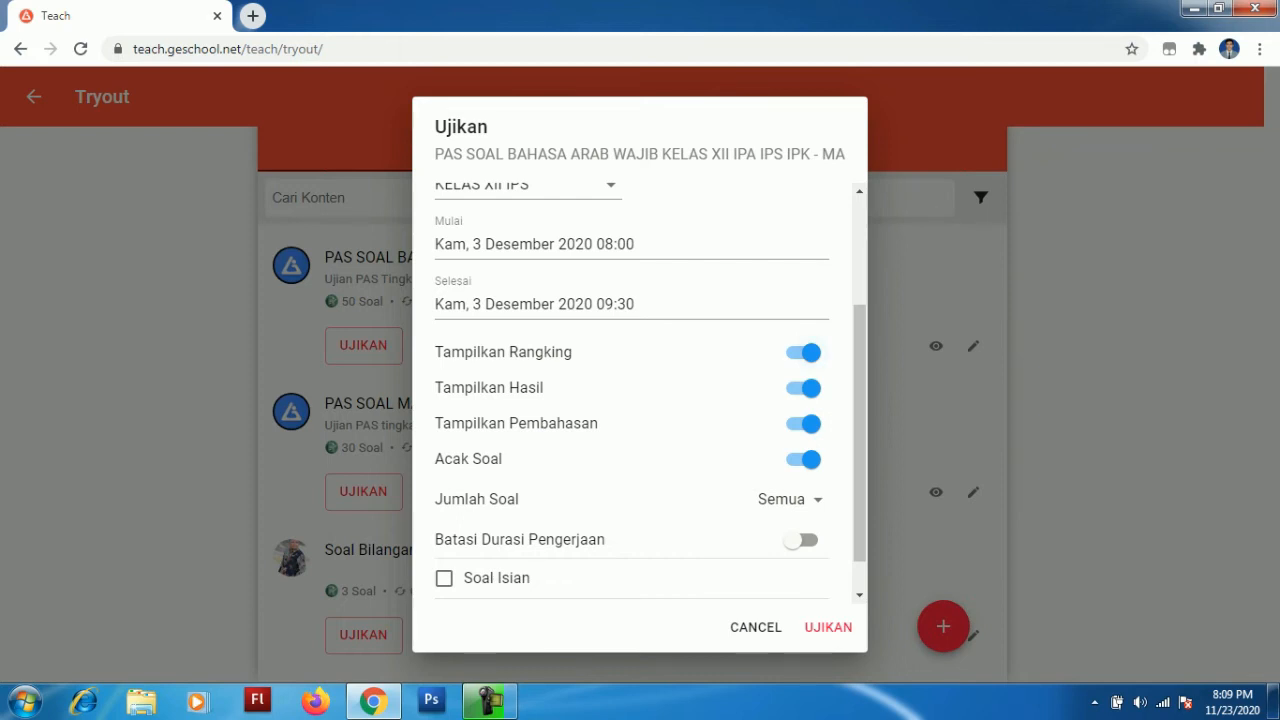
click(803, 352)
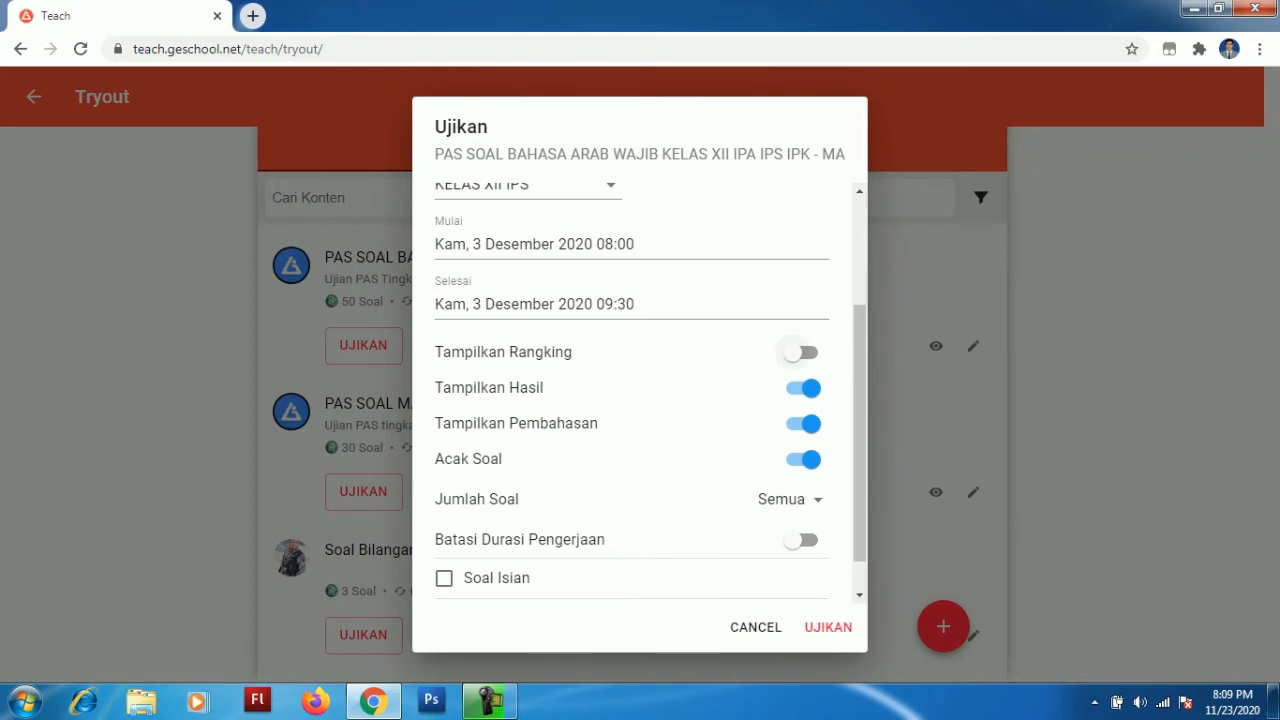
click(803, 352)
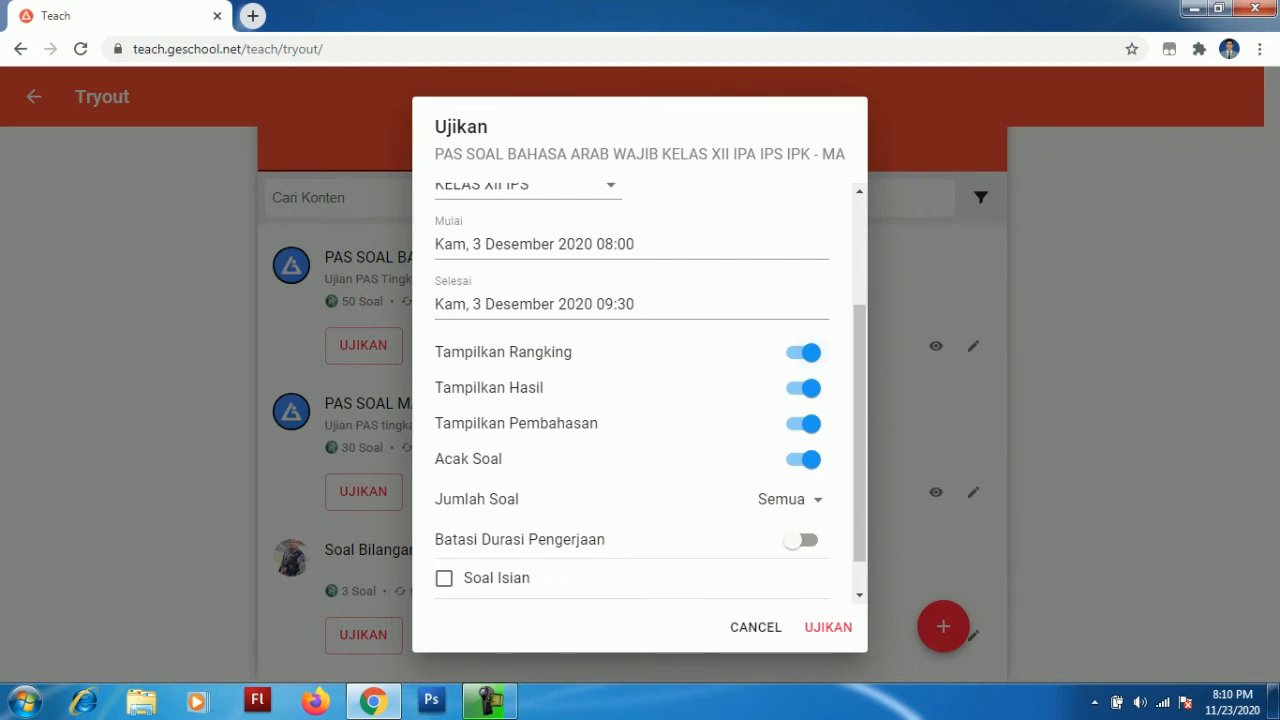
click(804, 353)
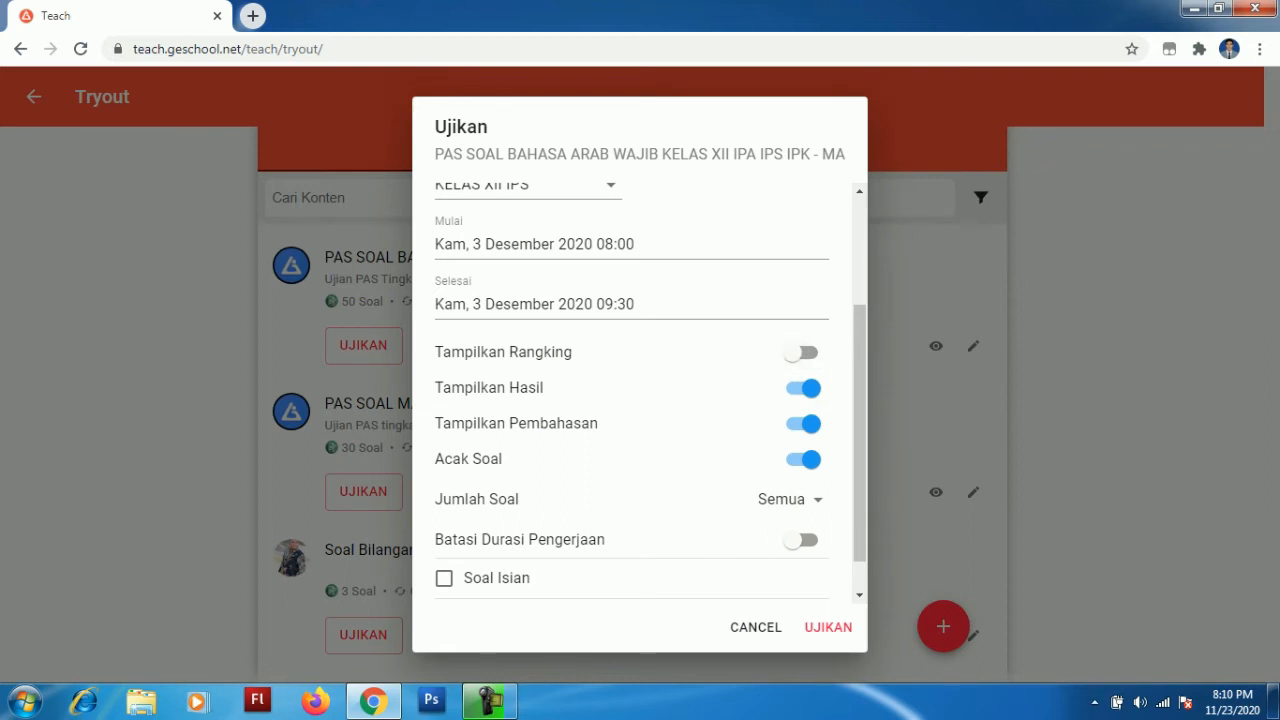
click(804, 388)
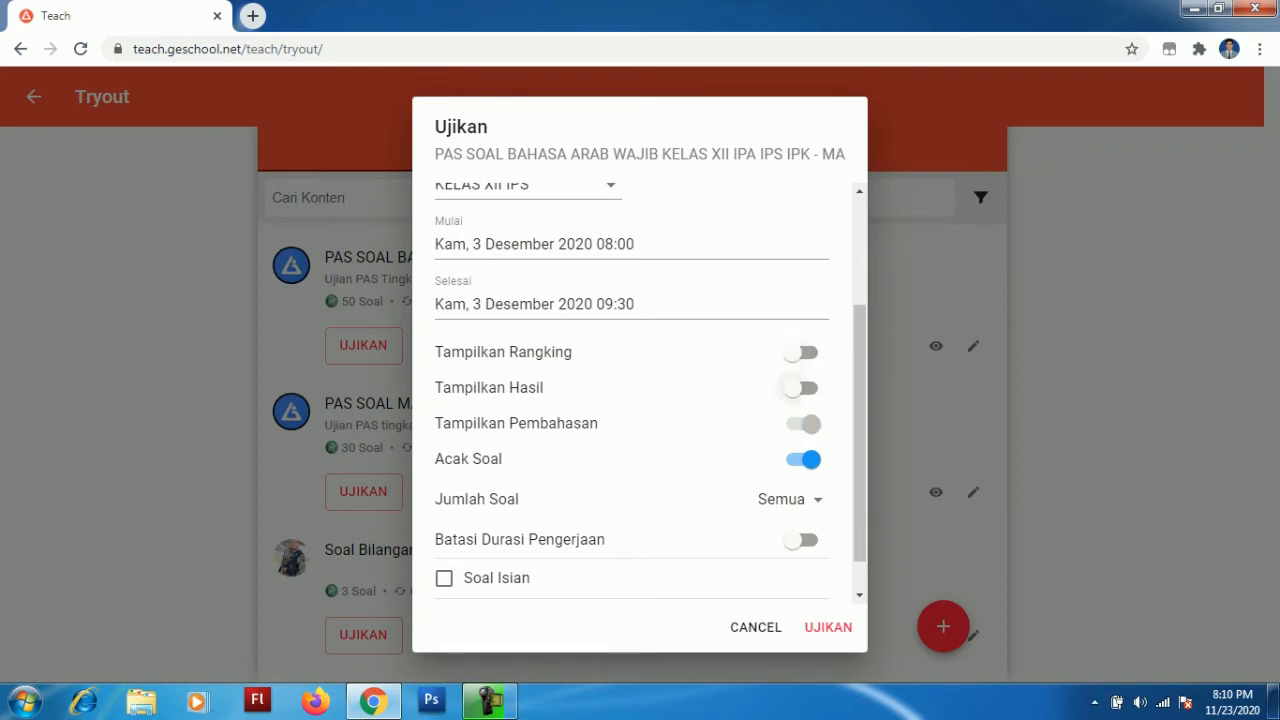
click(804, 388)
click(804, 388)
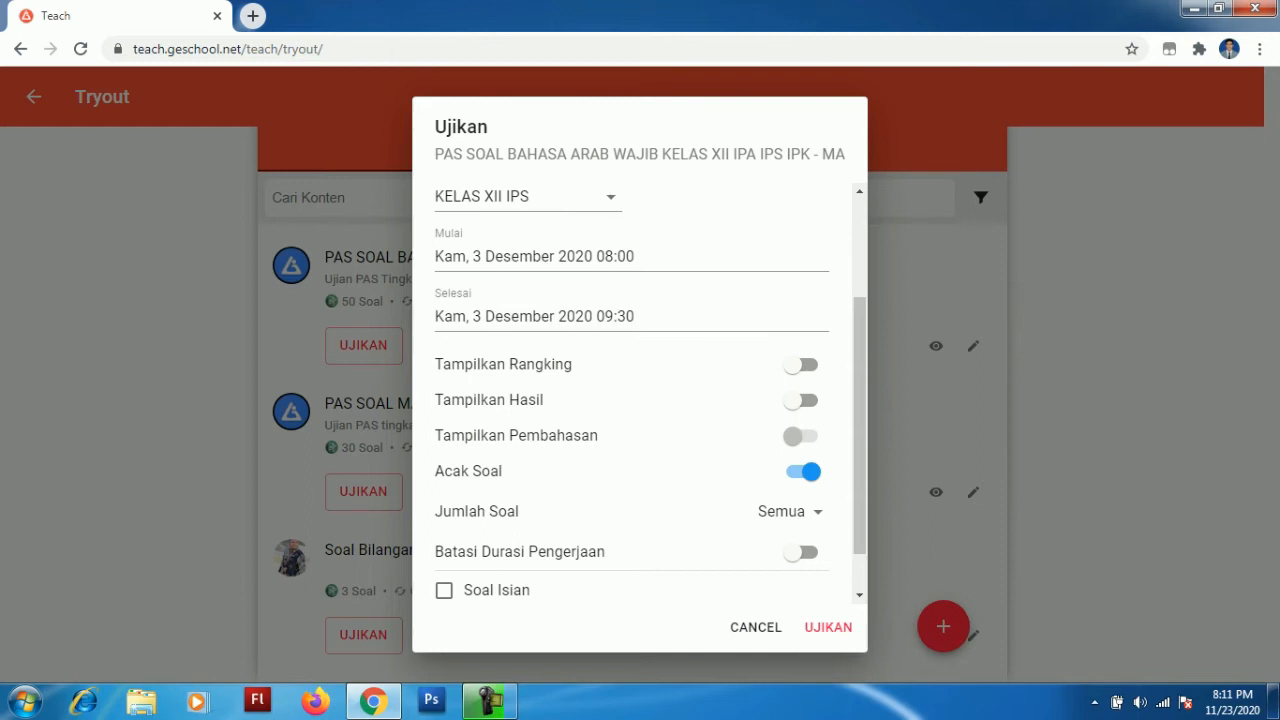
- Try switching off question shuffling (Acak Soal) and restore it to on
scroll(640, 390, down, 1)
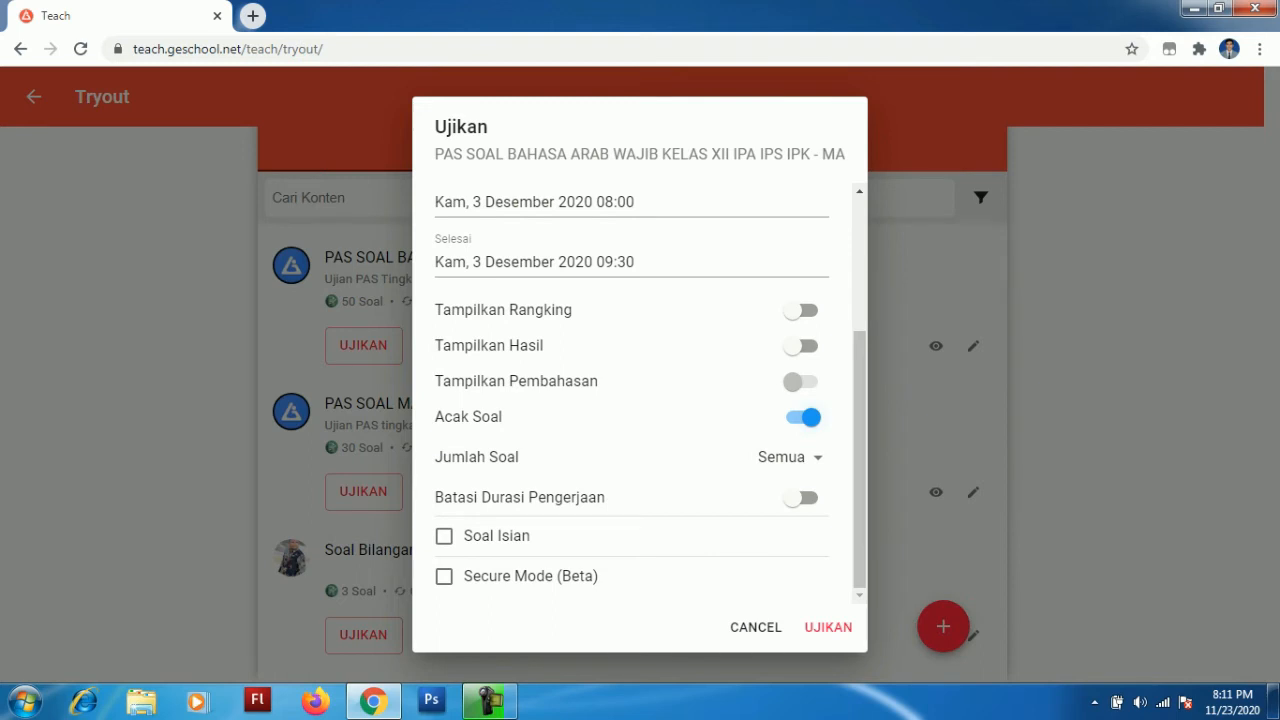
click(803, 417)
click(803, 417)
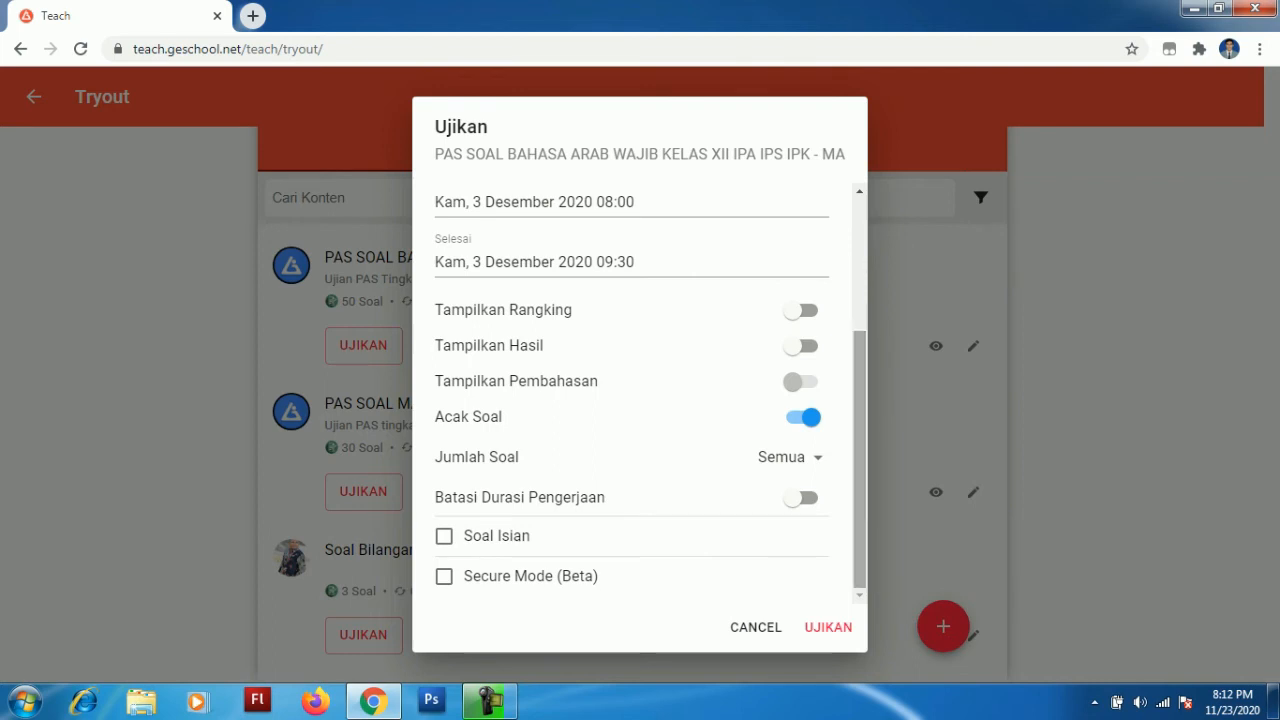
scroll(640, 394, up, 1)
scroll(640, 394, down, 1)
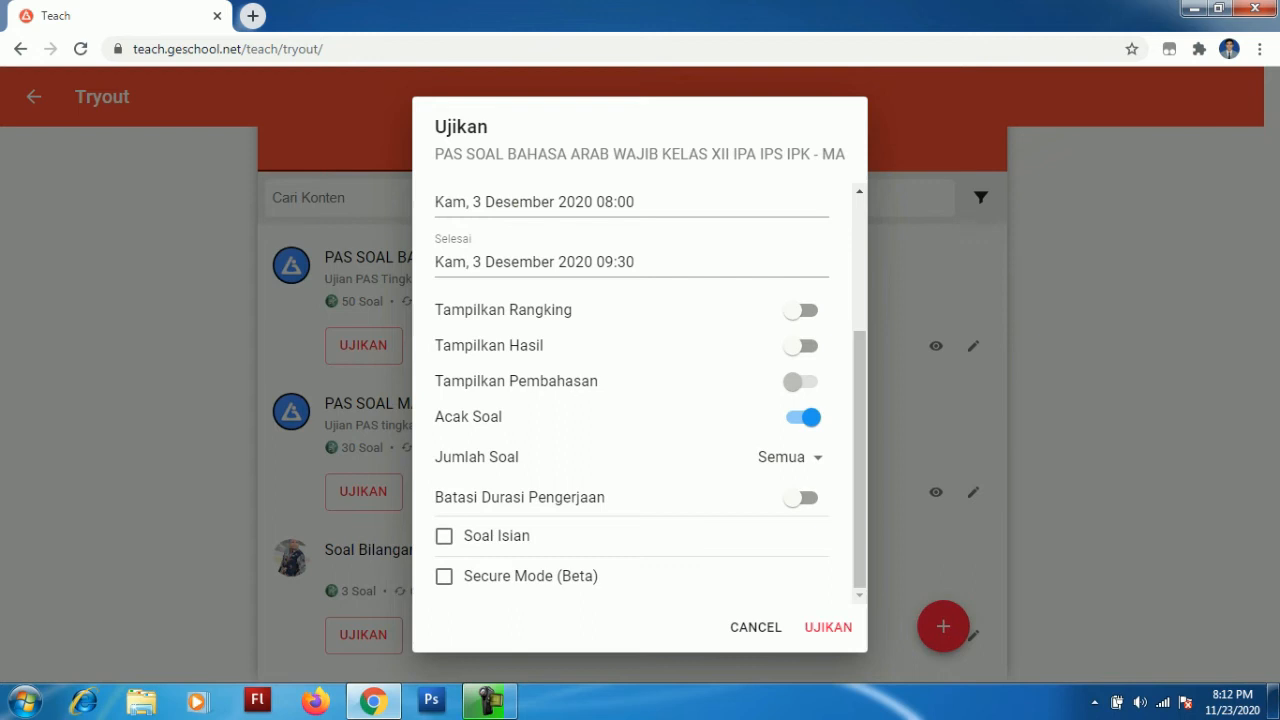
- Look through the question counts offered for Jumlah Soal and keep the current choice
click(792, 457)
scroll(790, 430, down, 1)
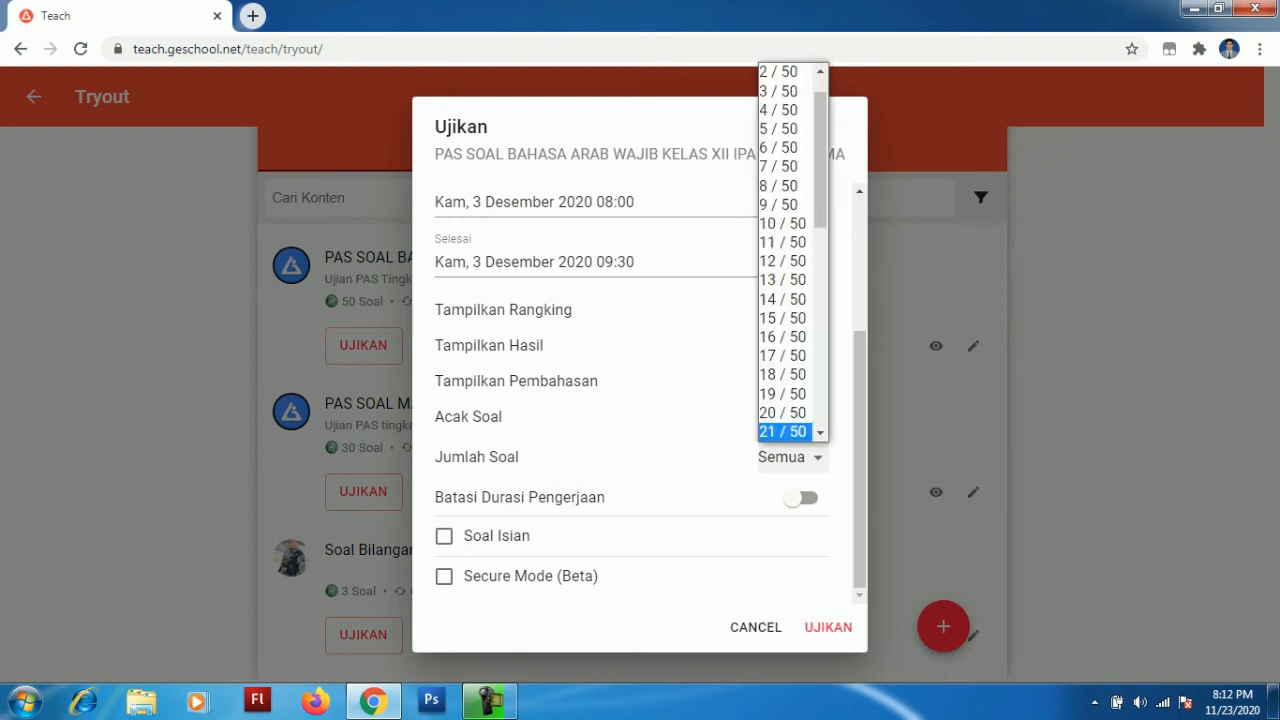
mouse_move(820, 165)
mouse_down()
mouse_move(820, 145)
mouse_move(820, 357)
mouse_move(820, 147)
mouse_up()
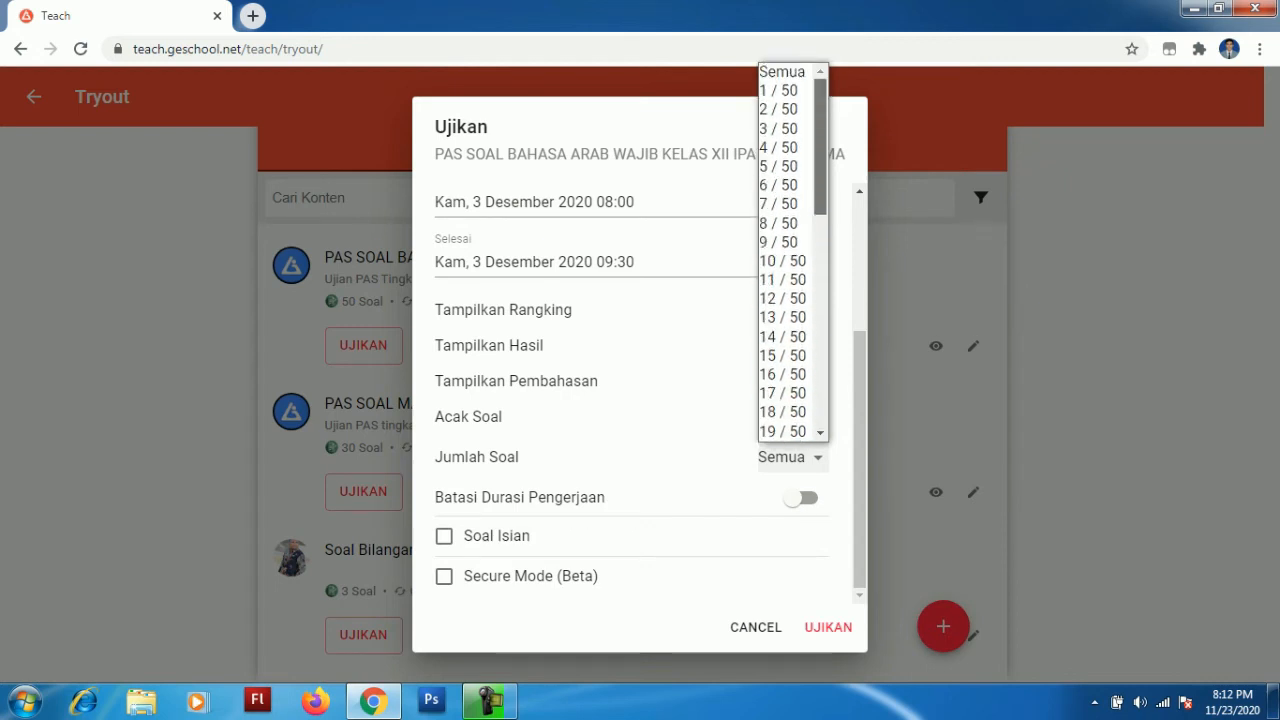
key(Escape)
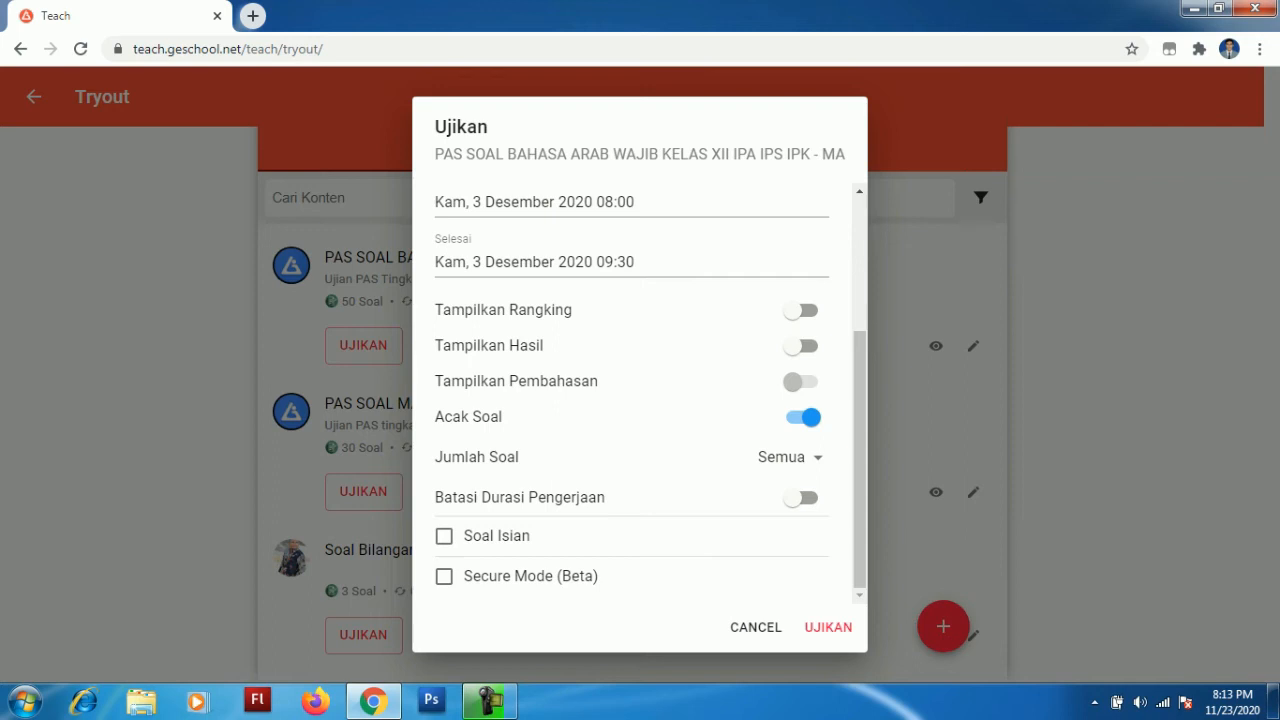
- Set the exam's number of questions (Jumlah Soal) to 25 / 50
click(789, 456)
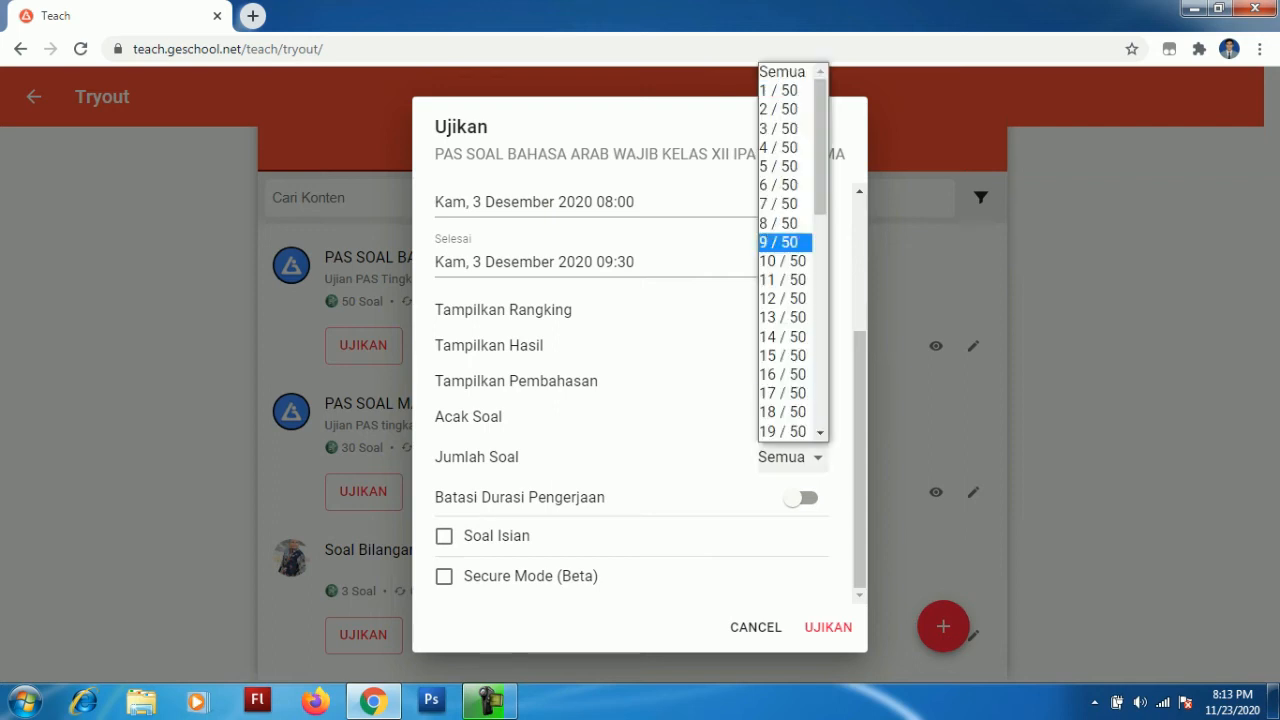
drag(820, 199, 820, 410)
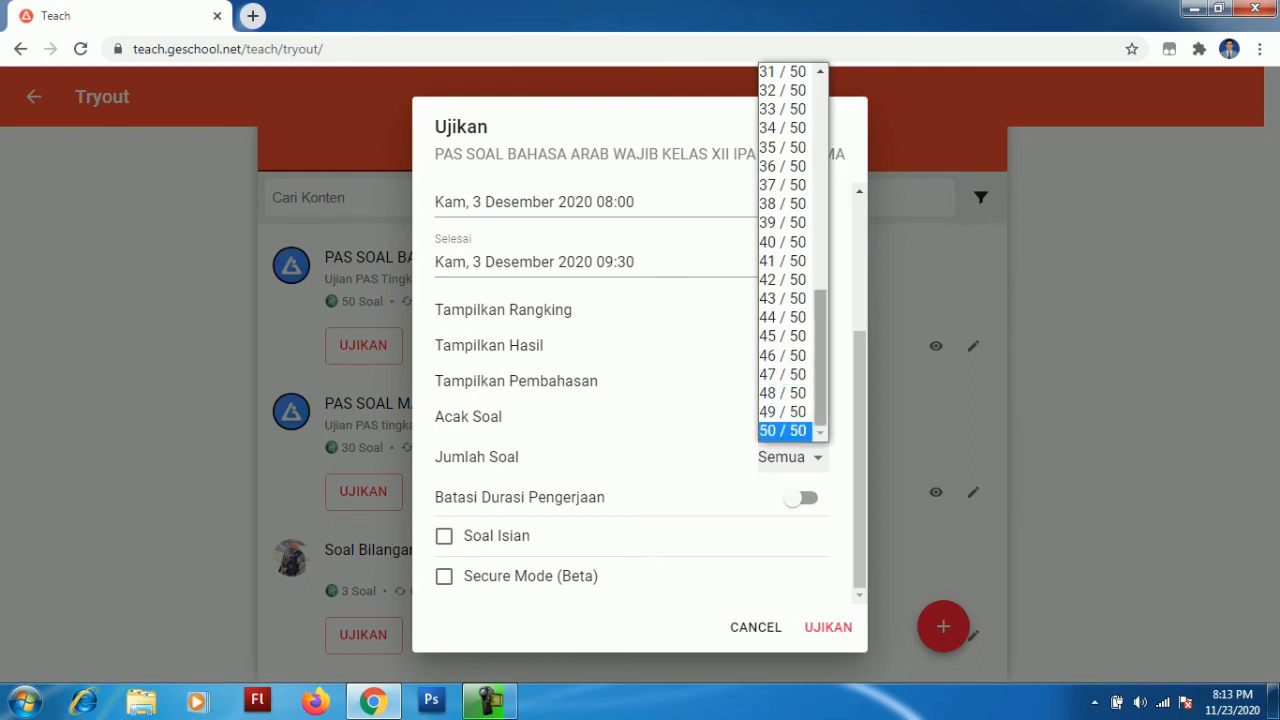
drag(820, 358, 820, 259)
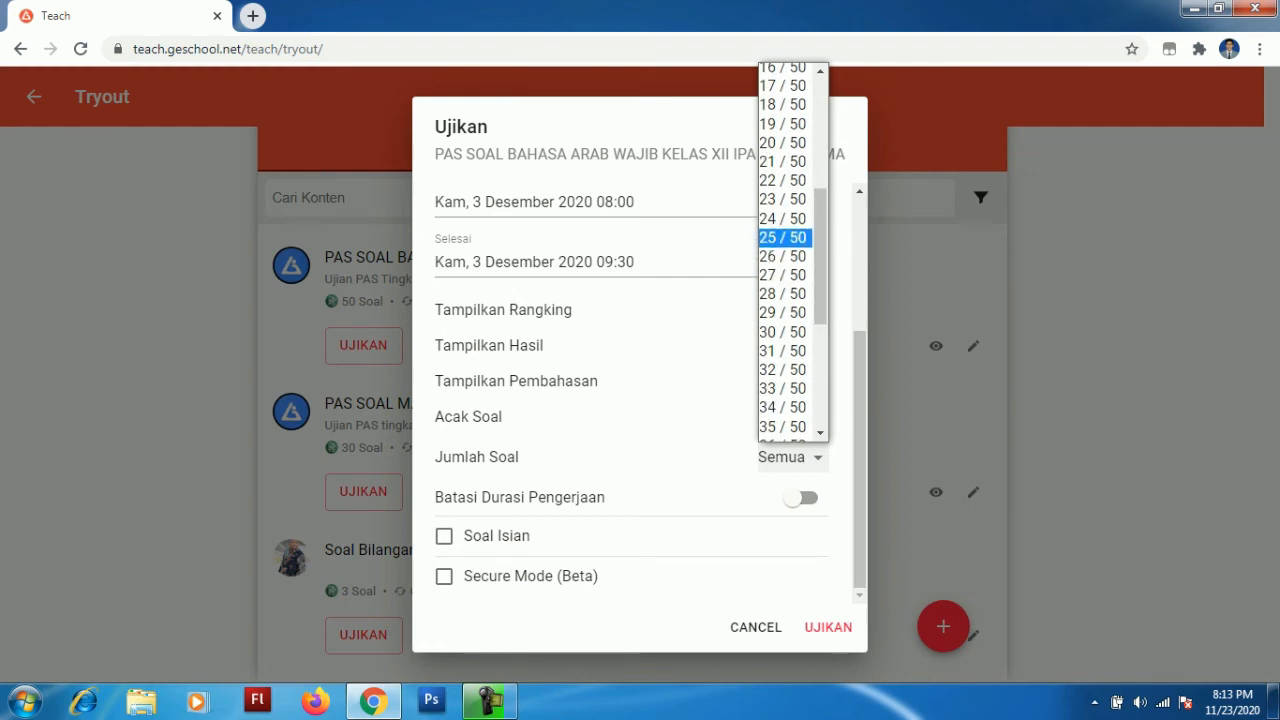
click(782, 237)
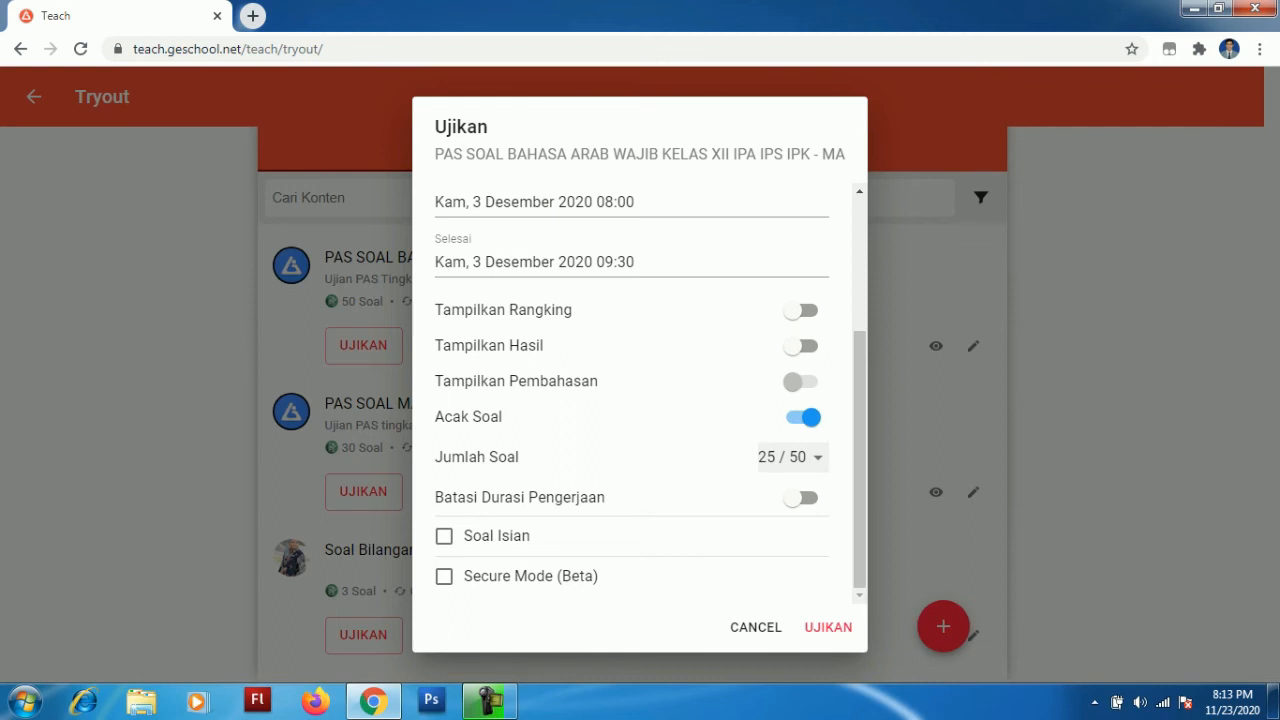
- Set the exam's number of questions (Jumlah Soal) to 50 / 50
click(793, 457)
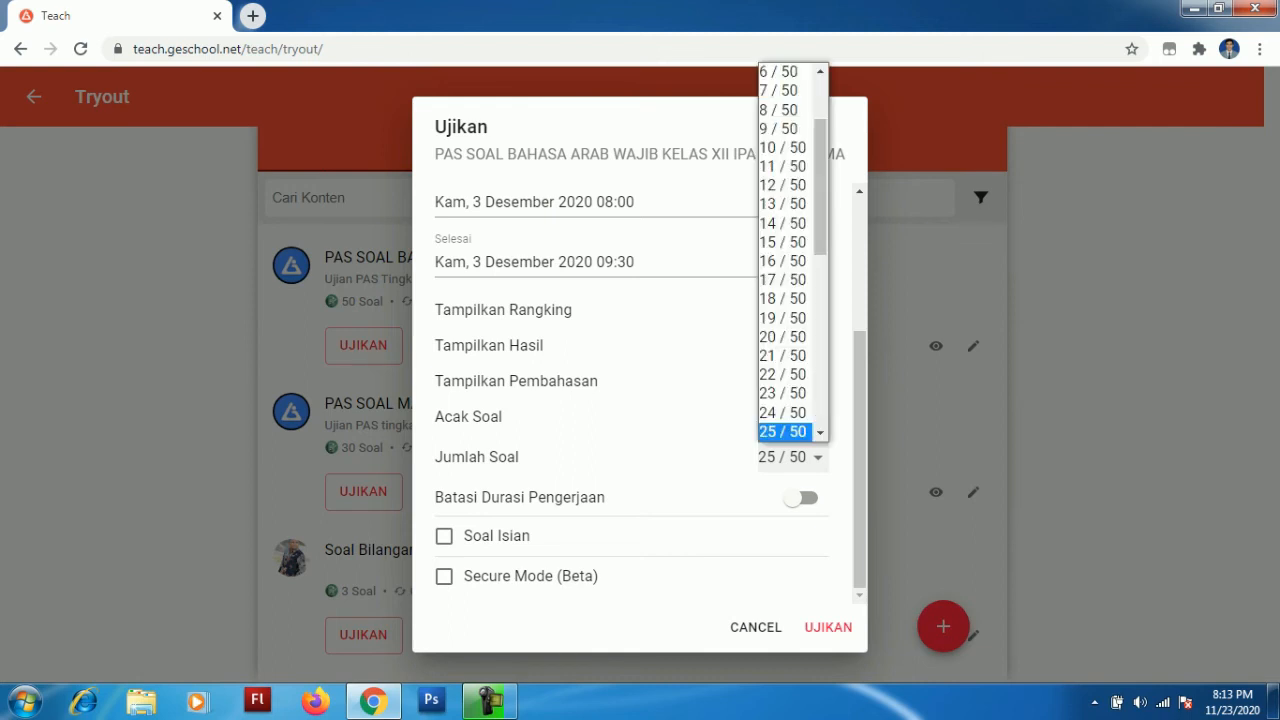
click(820, 433)
drag(820, 235, 820, 408)
click(783, 430)
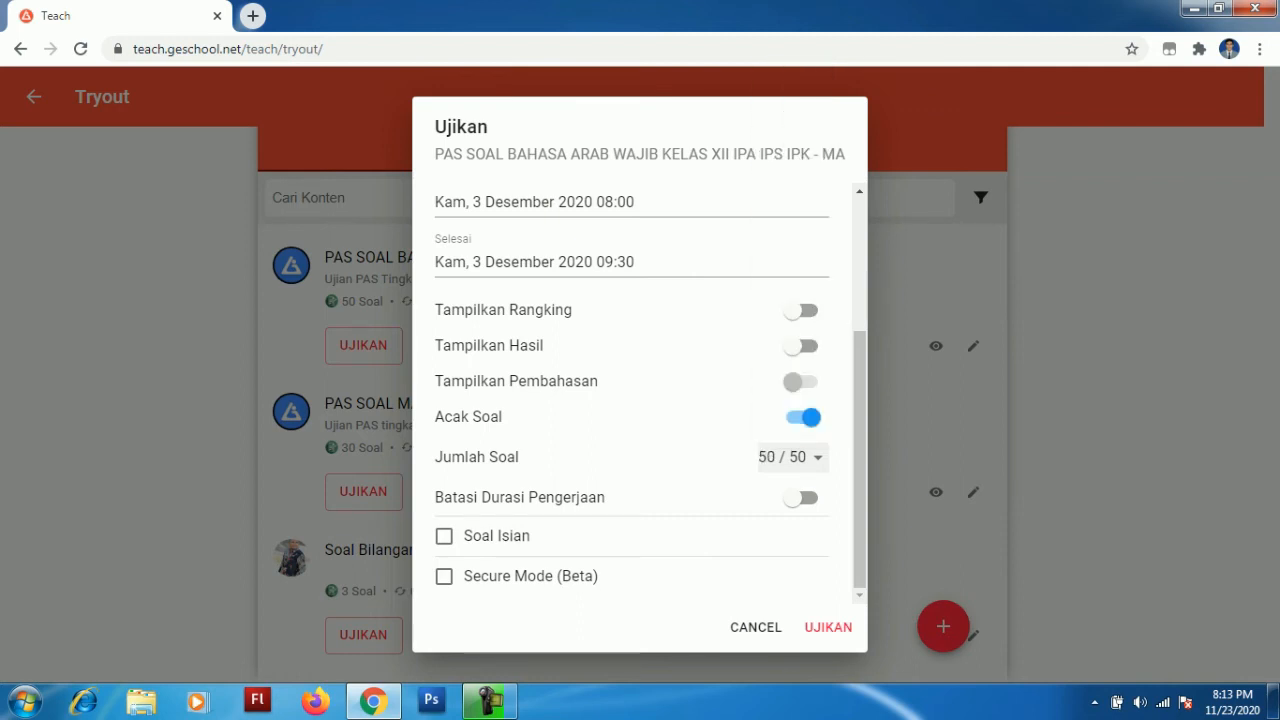
- Set the exam's number of questions (Jumlah Soal) back to Semua
click(793, 457)
drag(820, 390, 820, 120)
click(820, 49)
click(793, 457)
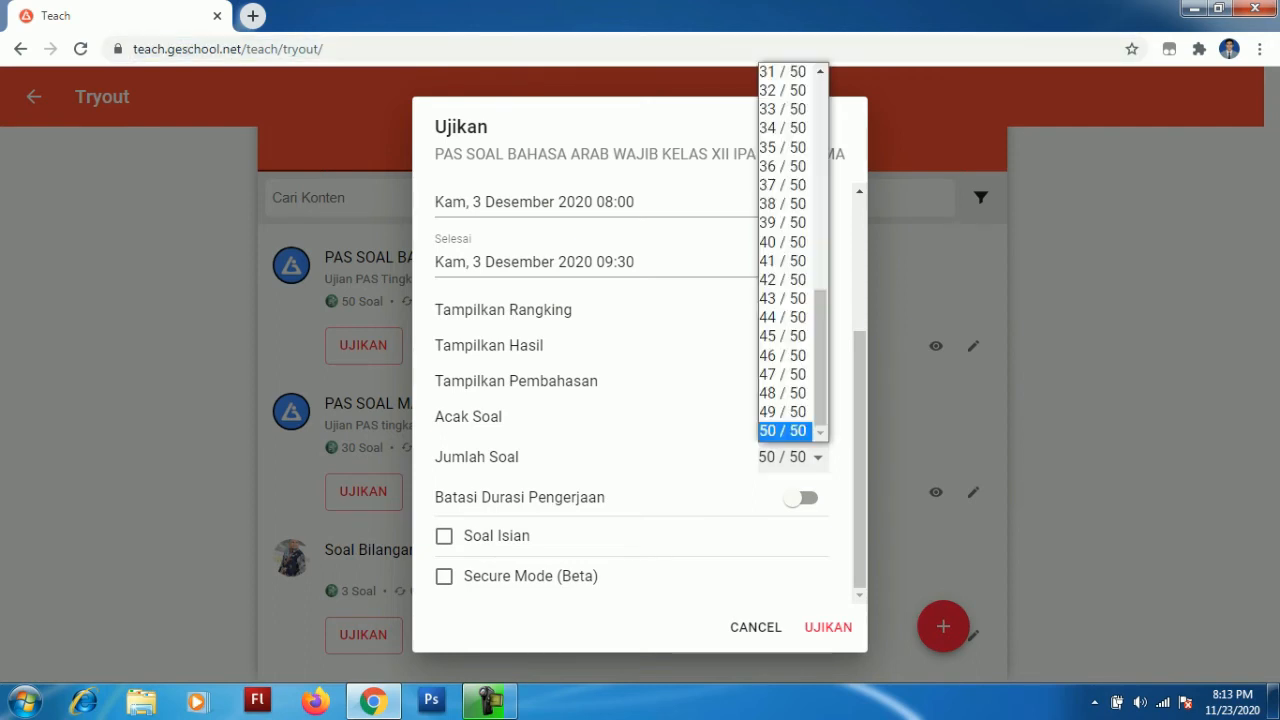
drag(820, 360, 820, 112)
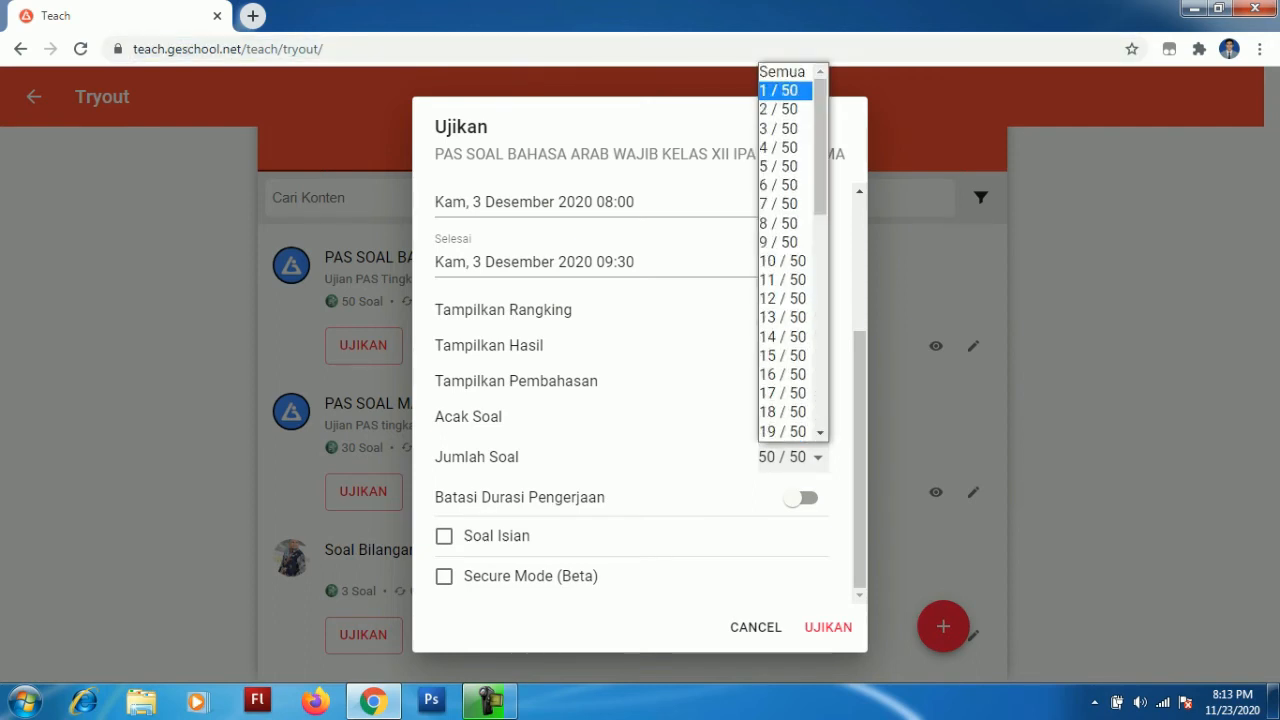
click(782, 72)
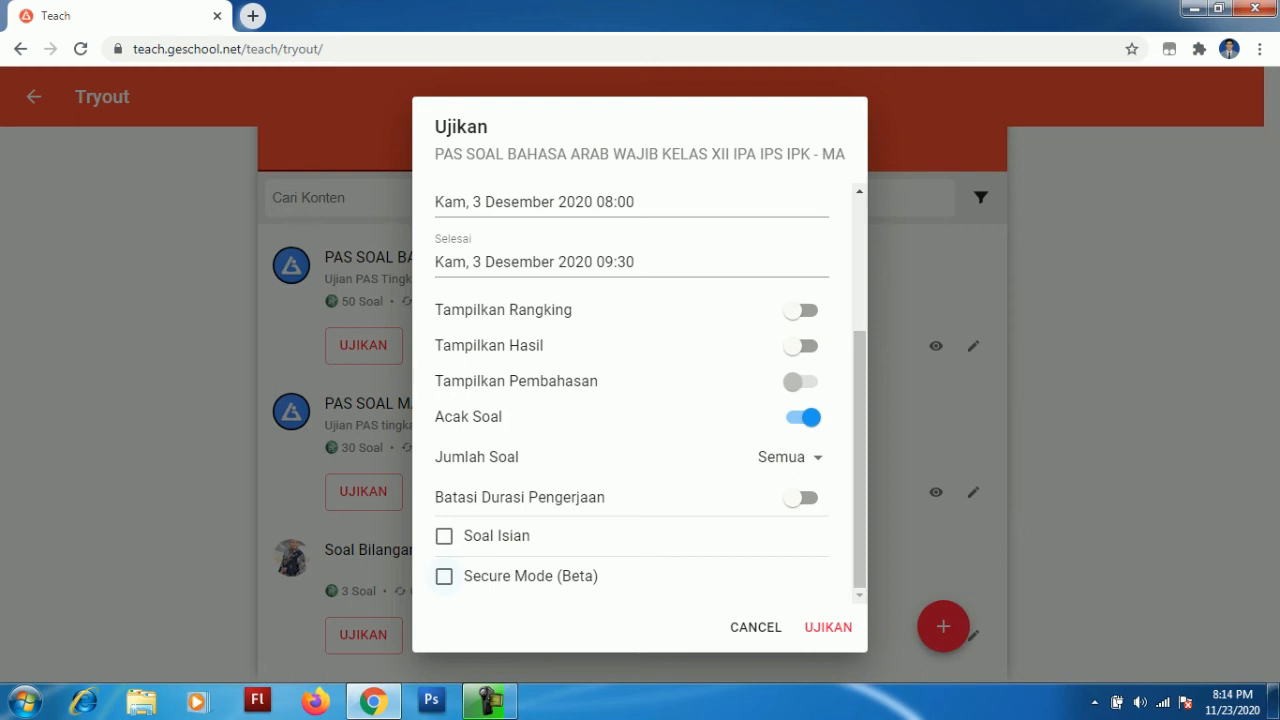
- Turn on Secure Mode (Beta) for the exam and examine its PIN setting without changing the PIN
click(444, 576)
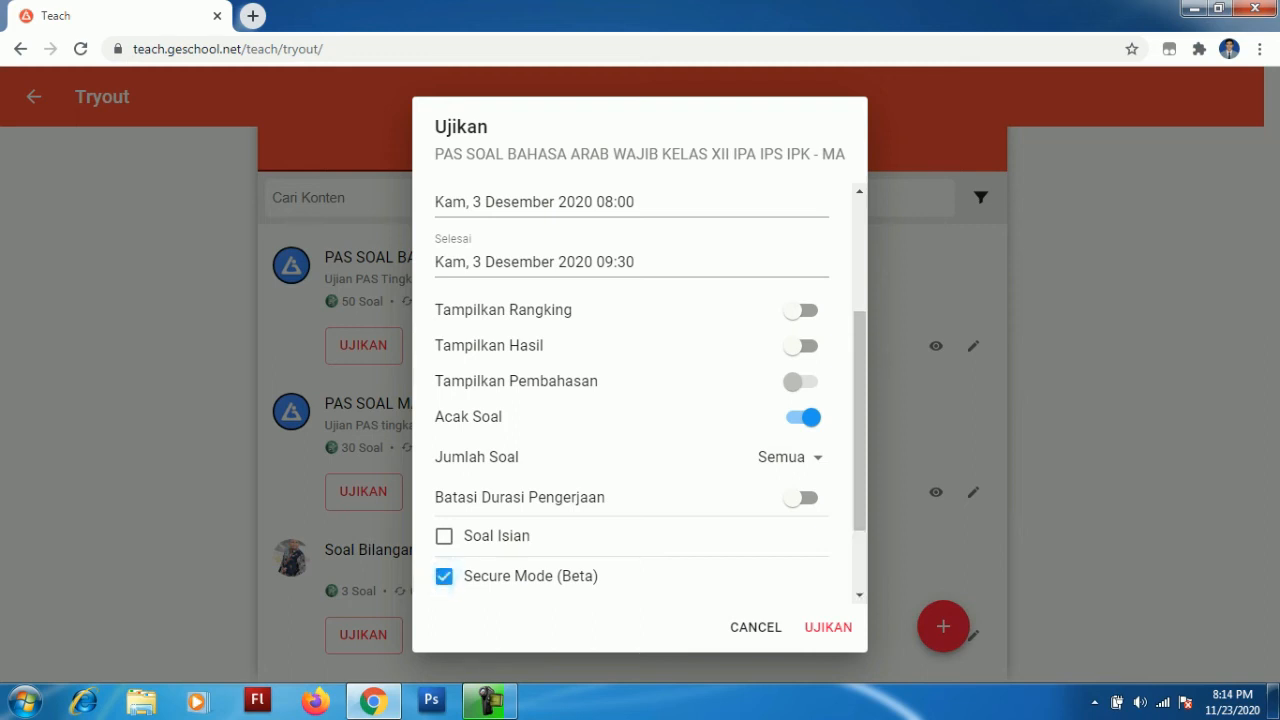
scroll(640, 400, down, 2)
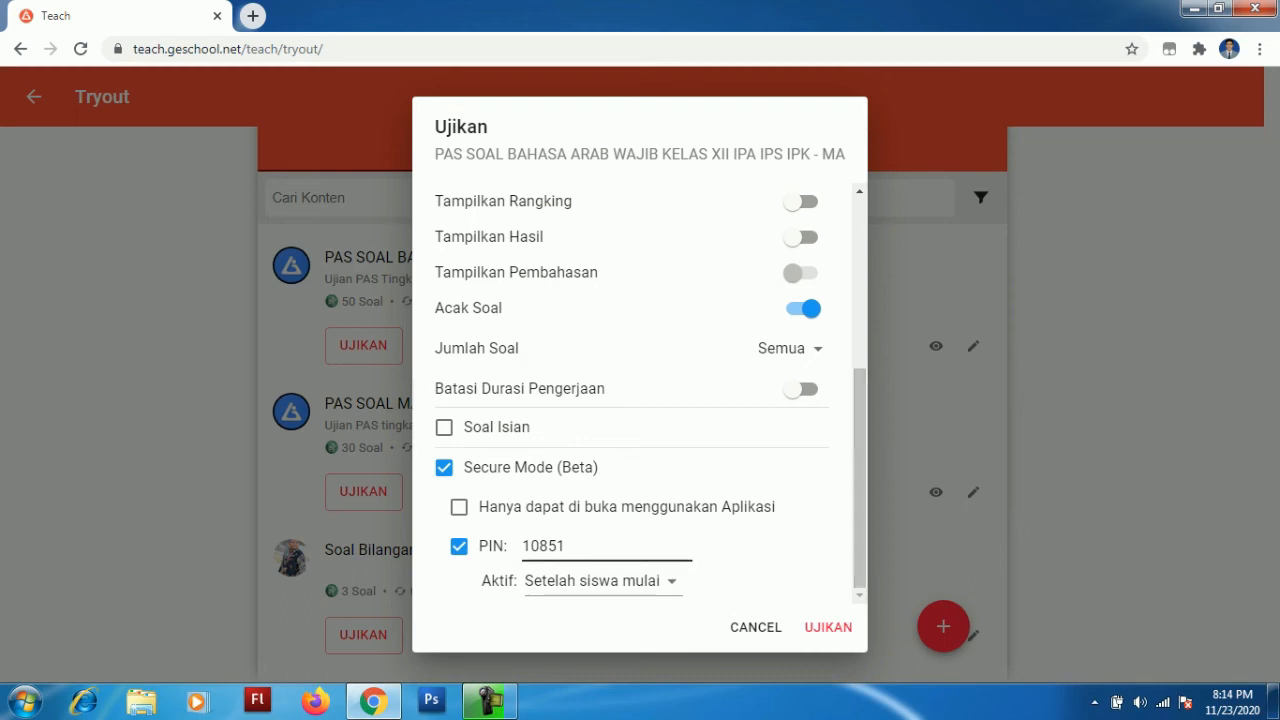
drag(570, 547, 521, 547)
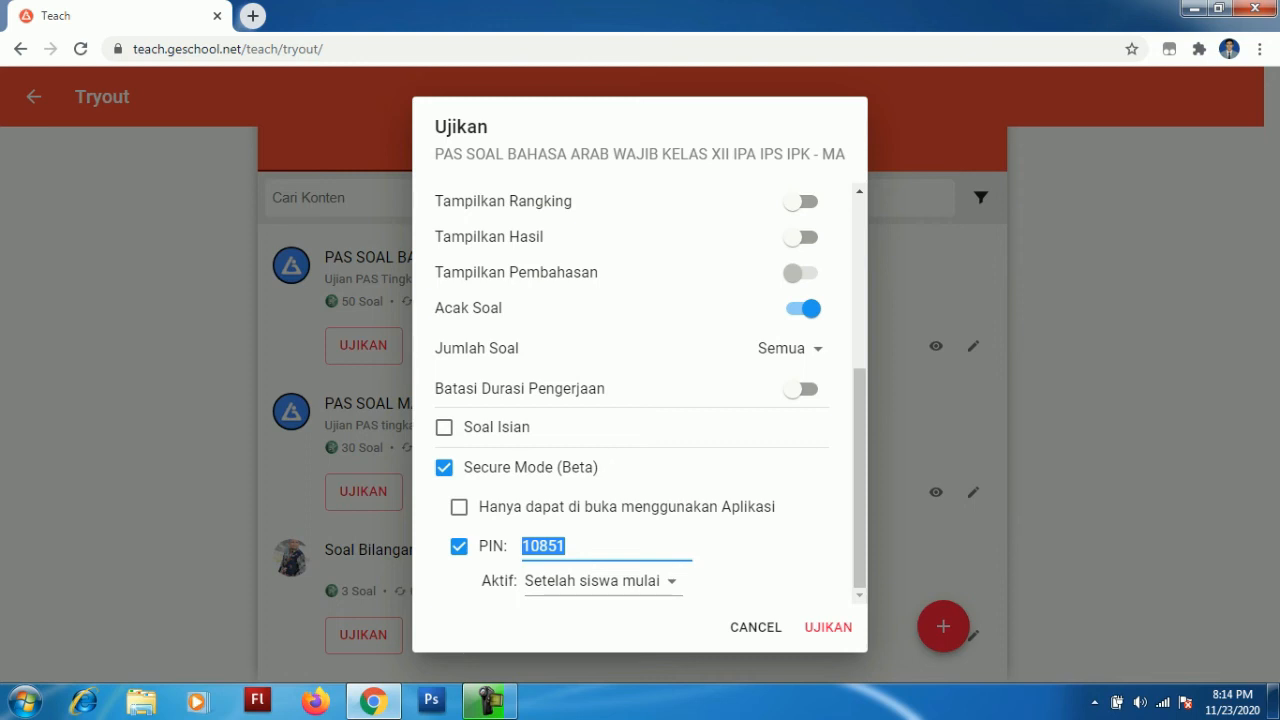
click(567, 546)
key(shift+Left)
key(shift+Left)
key(shift+Left)
key(shift+Left)
key(shift+Left)
click(567, 546)
drag(567, 546, 520, 546)
click(570, 546)
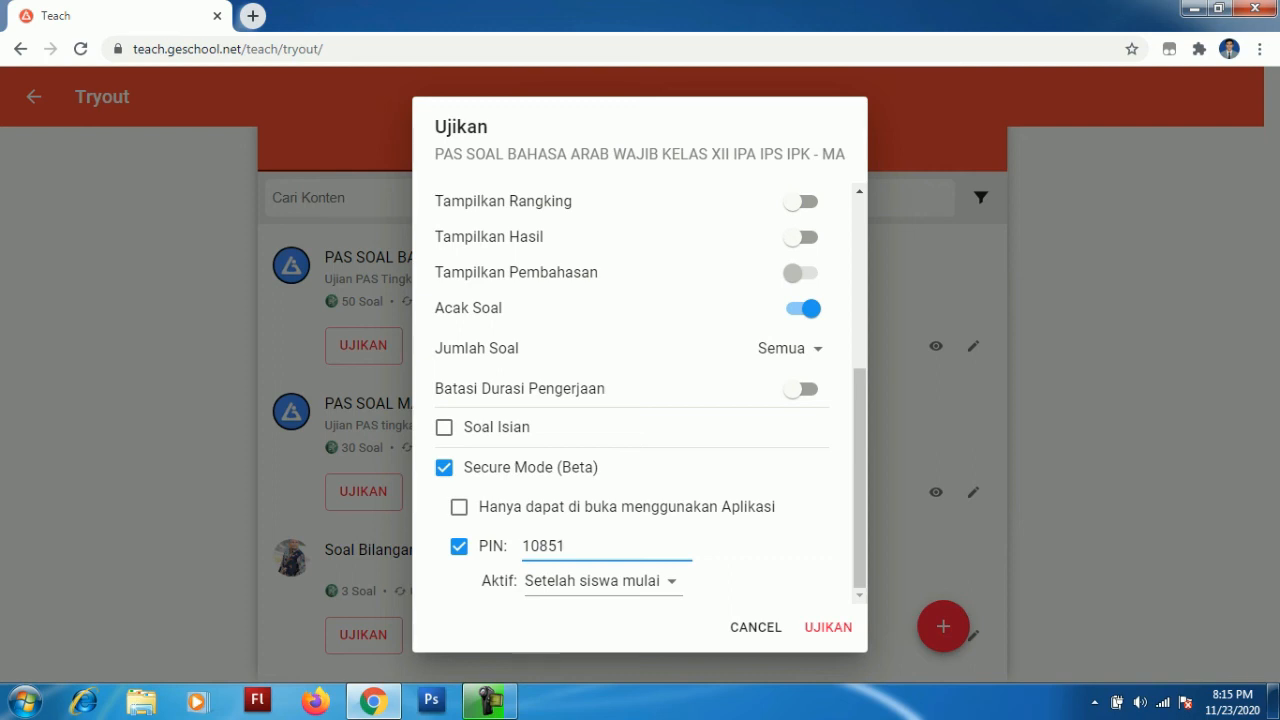
key(ctrl+a)
key(Right)
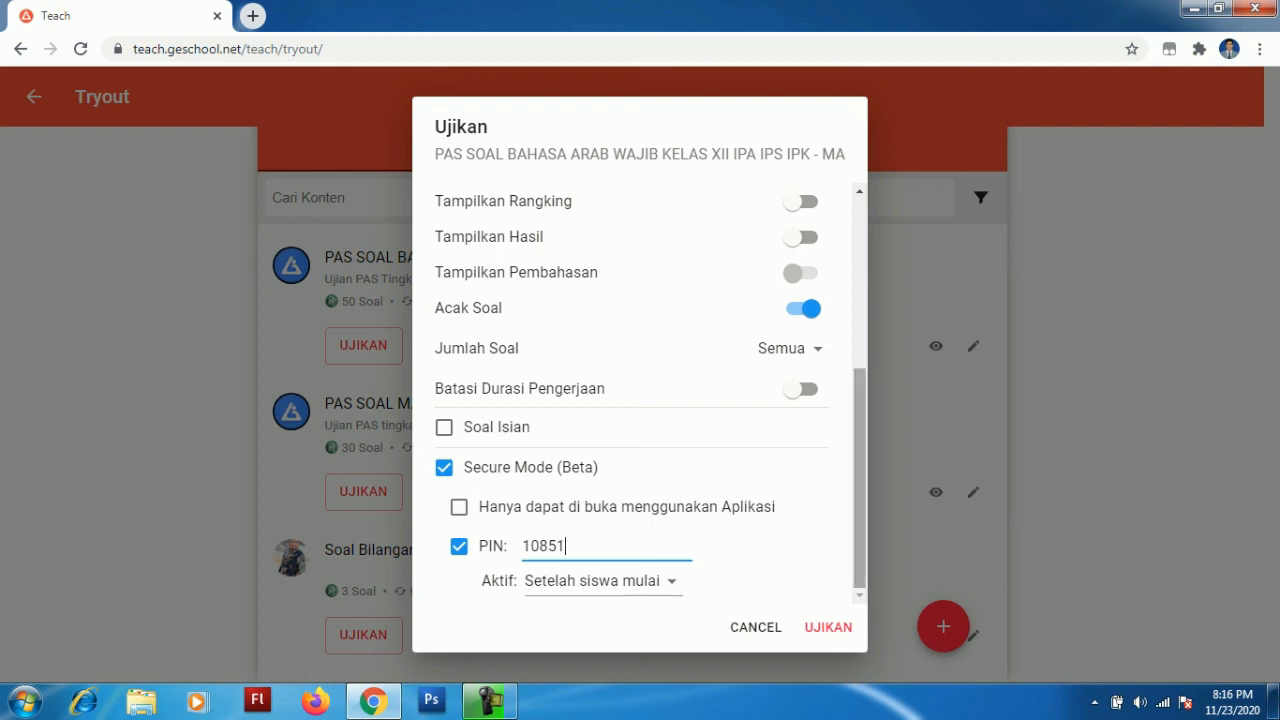
- Turn off Secure Mode (Beta) for the exam
mouse_move(860, 478)
mouse_down()
mouse_move(860, 352)
mouse_move(860, 478)
mouse_up()
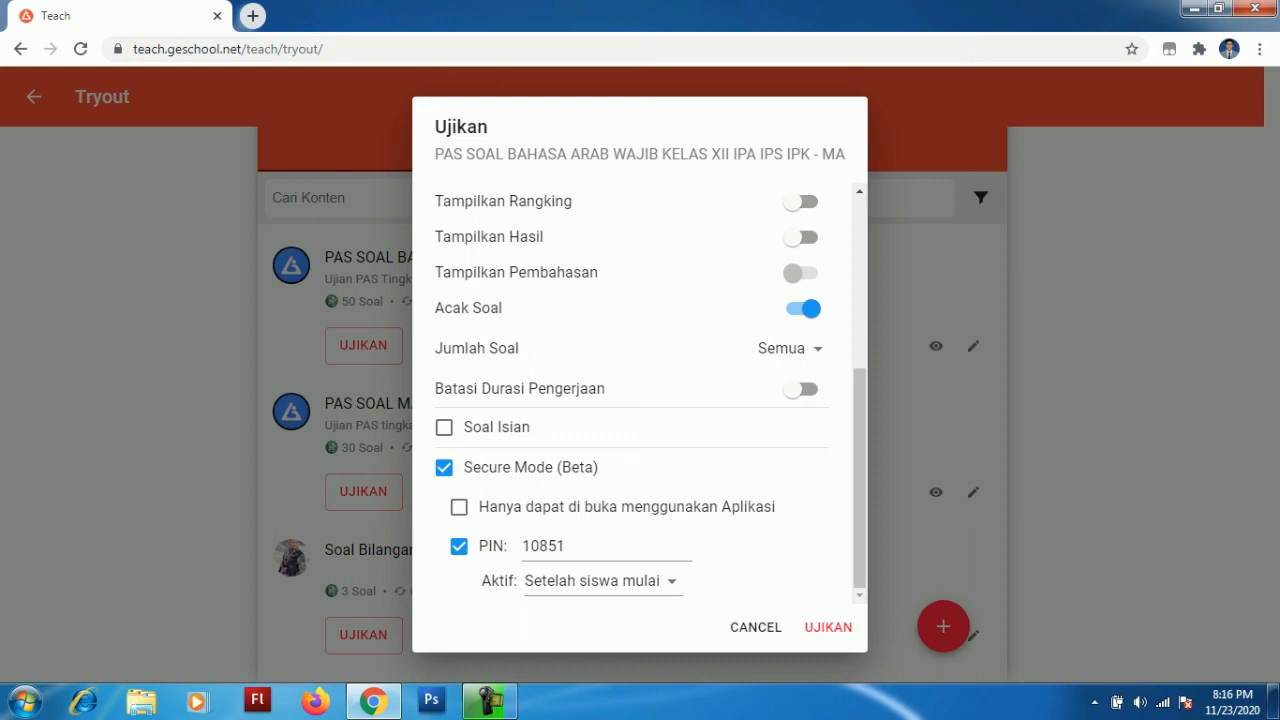
scroll(640, 390, up, 2)
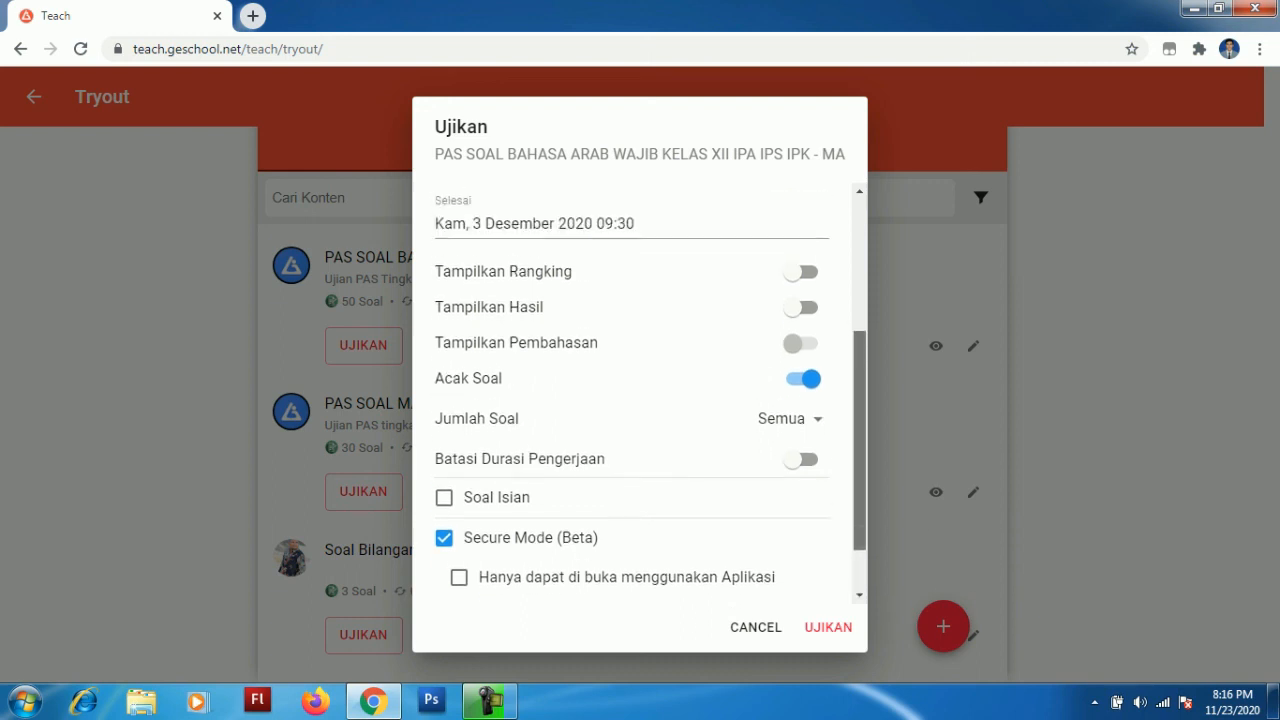
scroll(640, 390, down, 2)
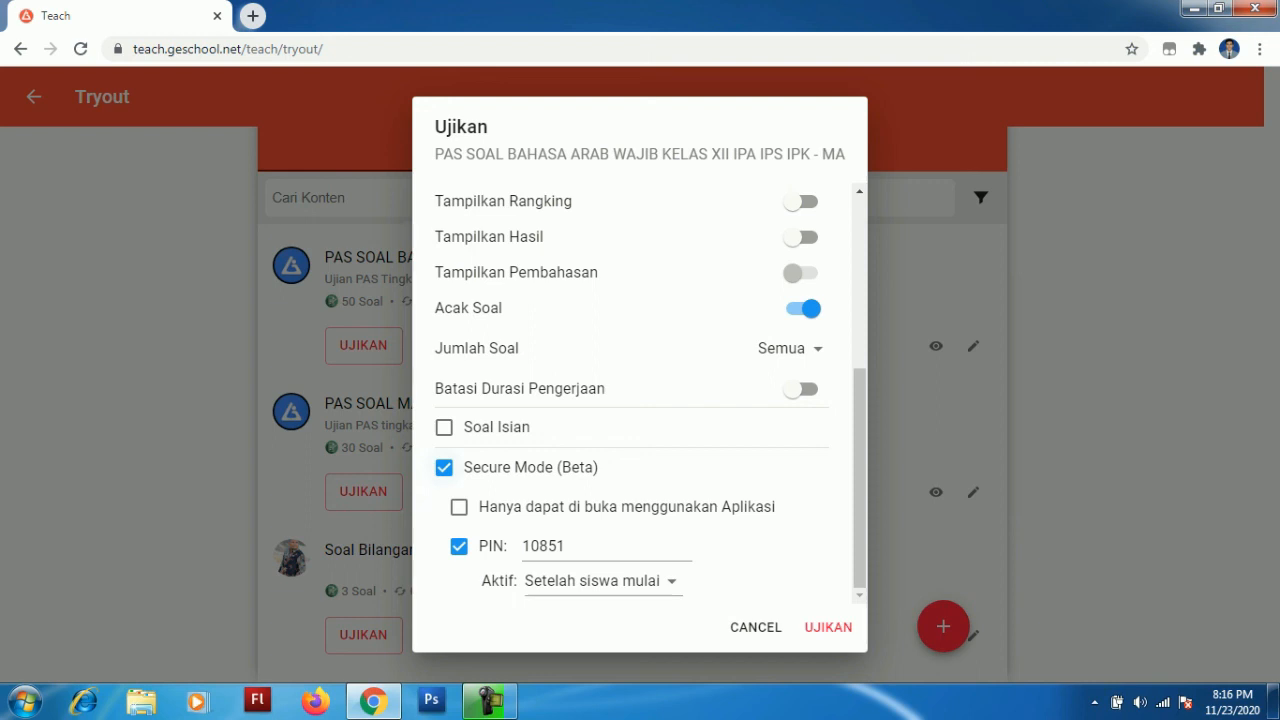
click(444, 467)
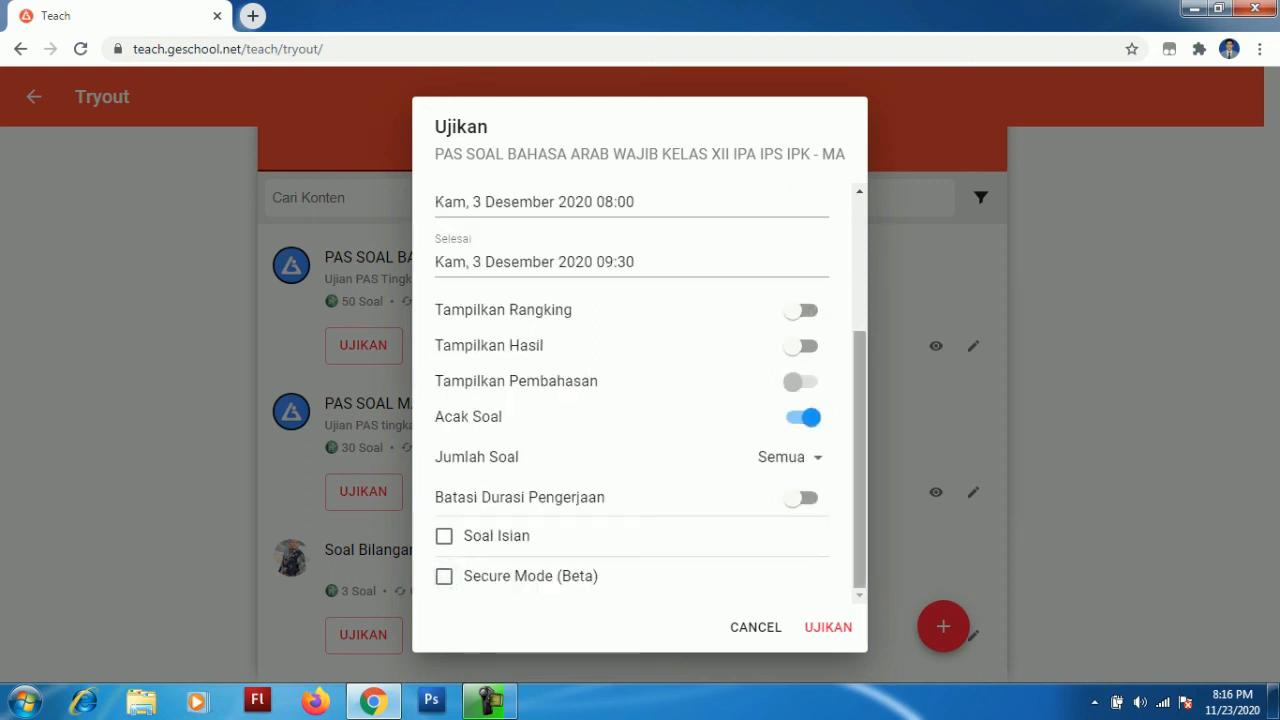
- Review the settings, publish the Bahasa Arab exam with Ujikan, and return to the Home page
scroll(640, 400, up, 5)
scroll(640, 393, down, 3)
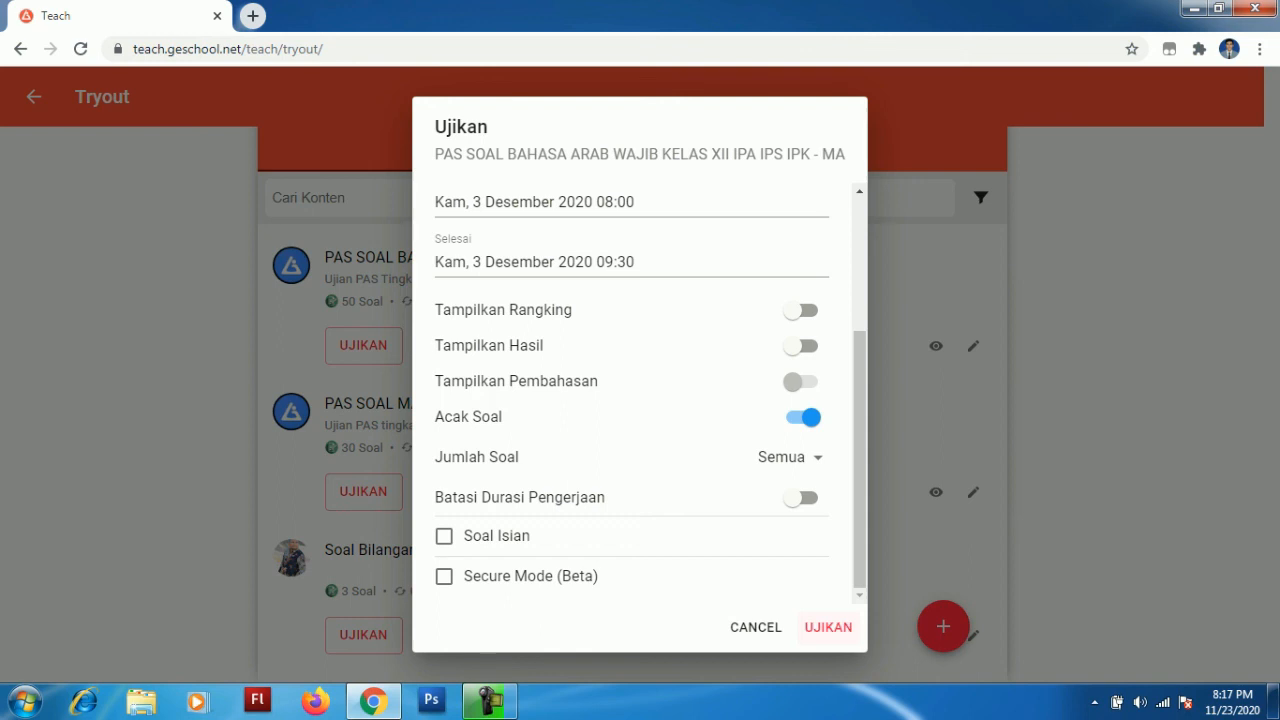
click(828, 627)
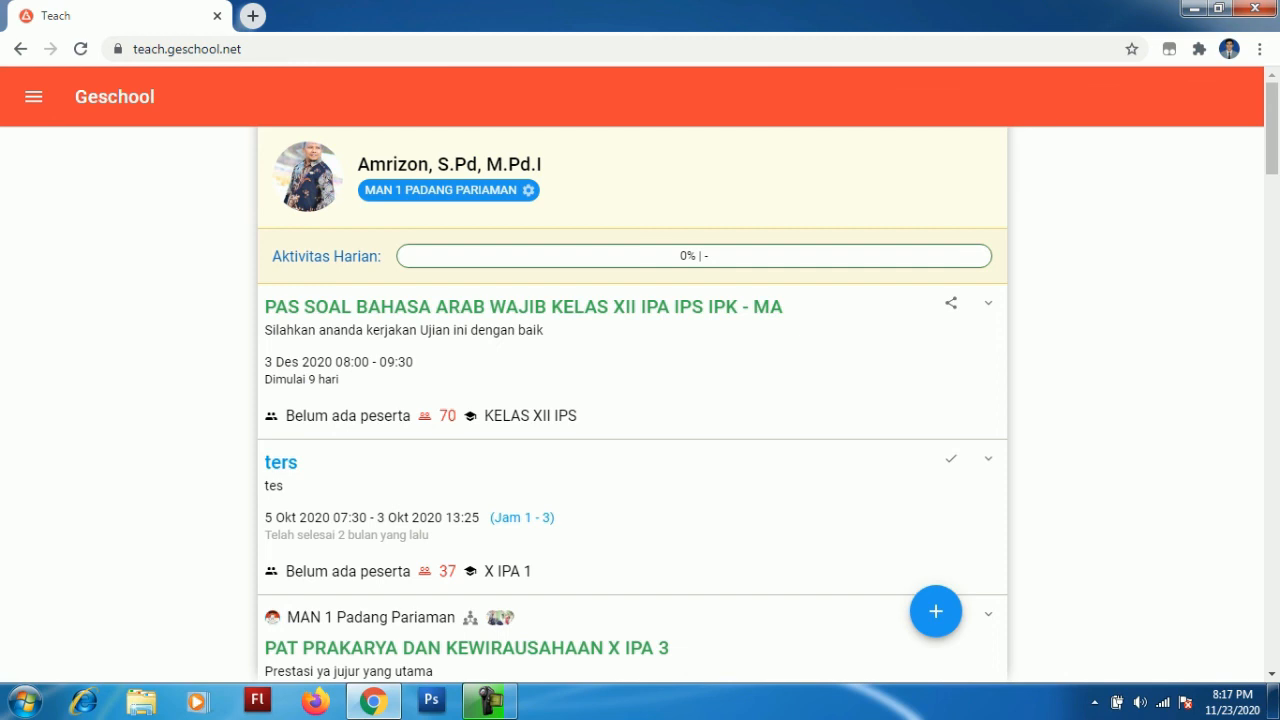
click(33, 97)
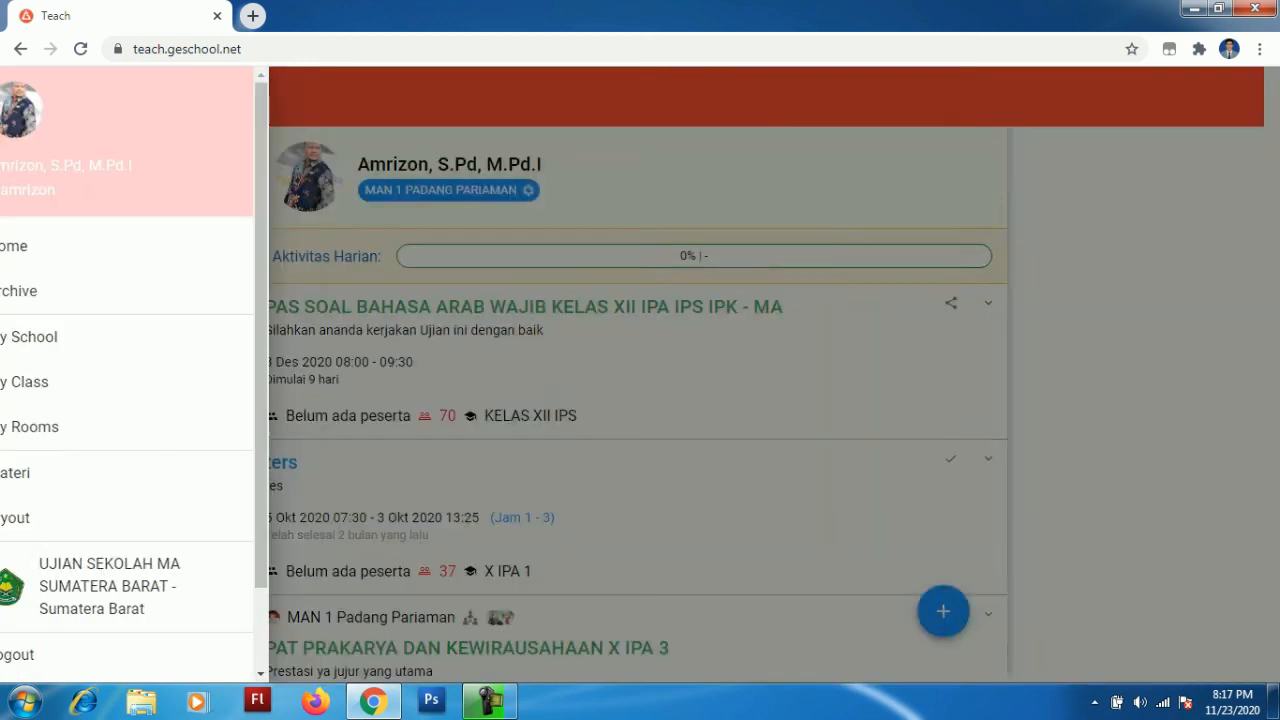
click(70, 247)
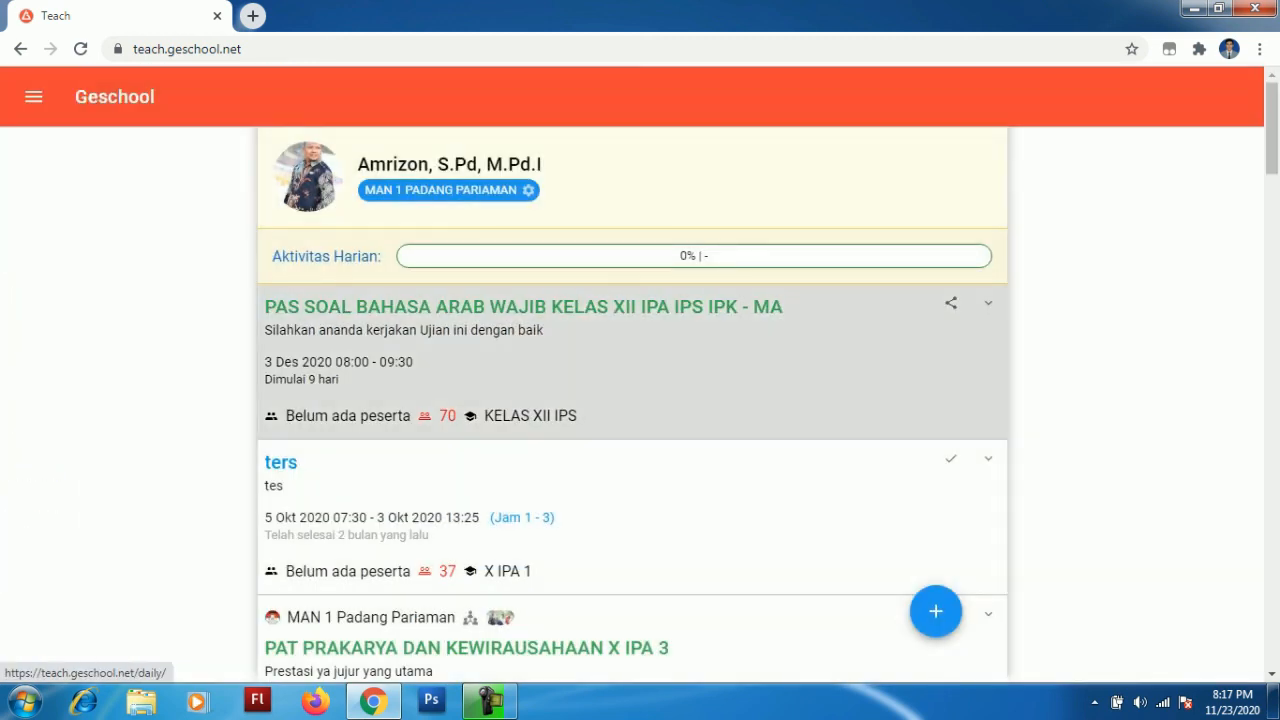